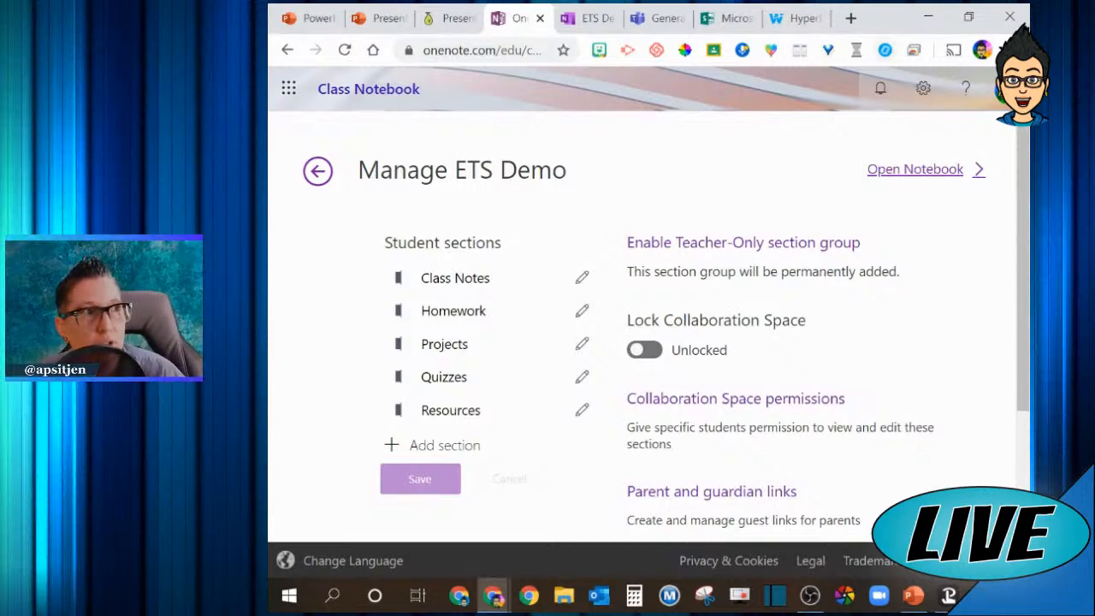
Open the ETS Demo notebook from its management page and close the duplicate notebook tab.
{"action": "left_click", "coordinate": [905, 174]}
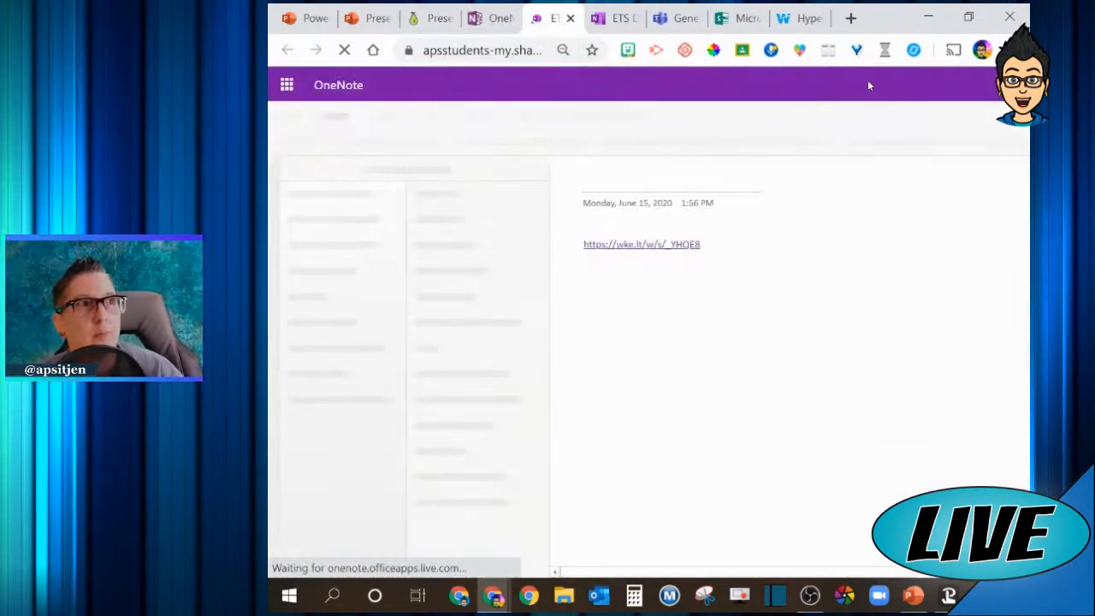
{"action": "left_click", "coordinate": [627, 24]}
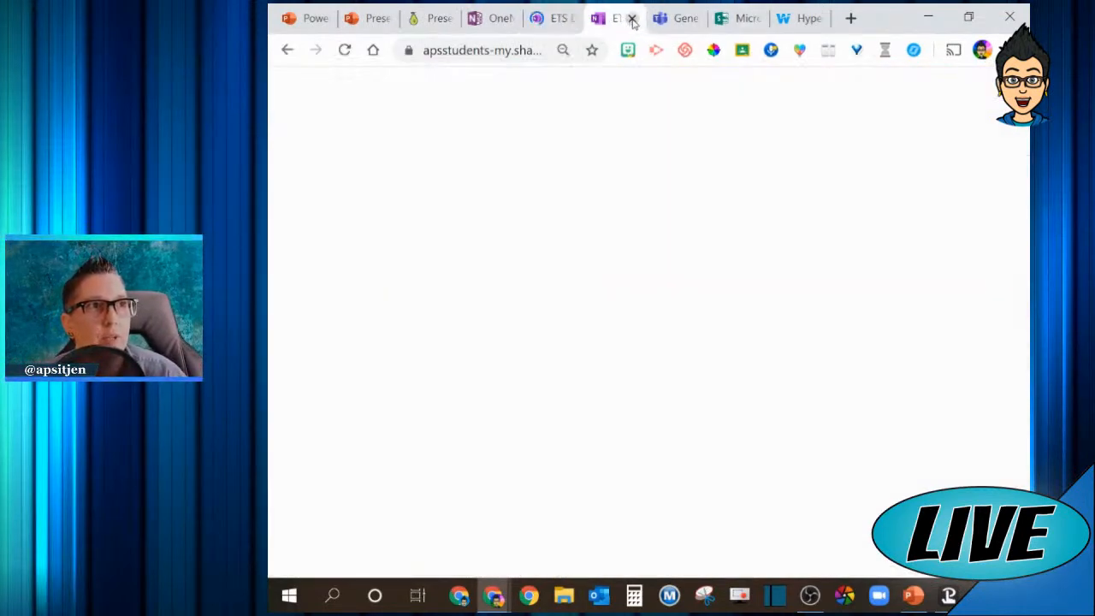
{"action": "key", "text": "ctrl+w"}
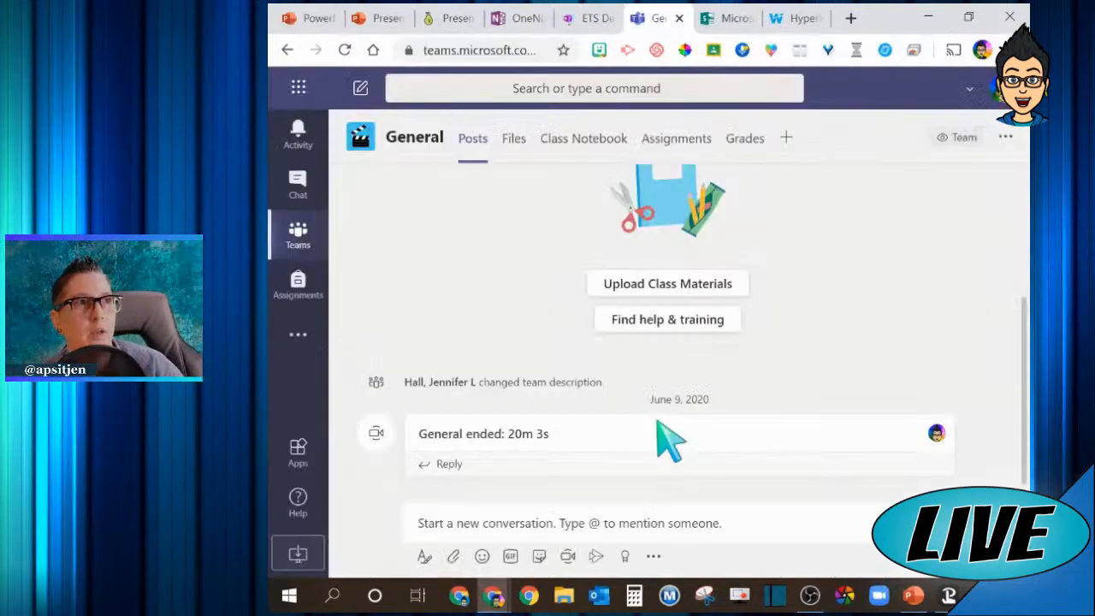
{"action": "key", "text": "ctrl+shift+Tab"}
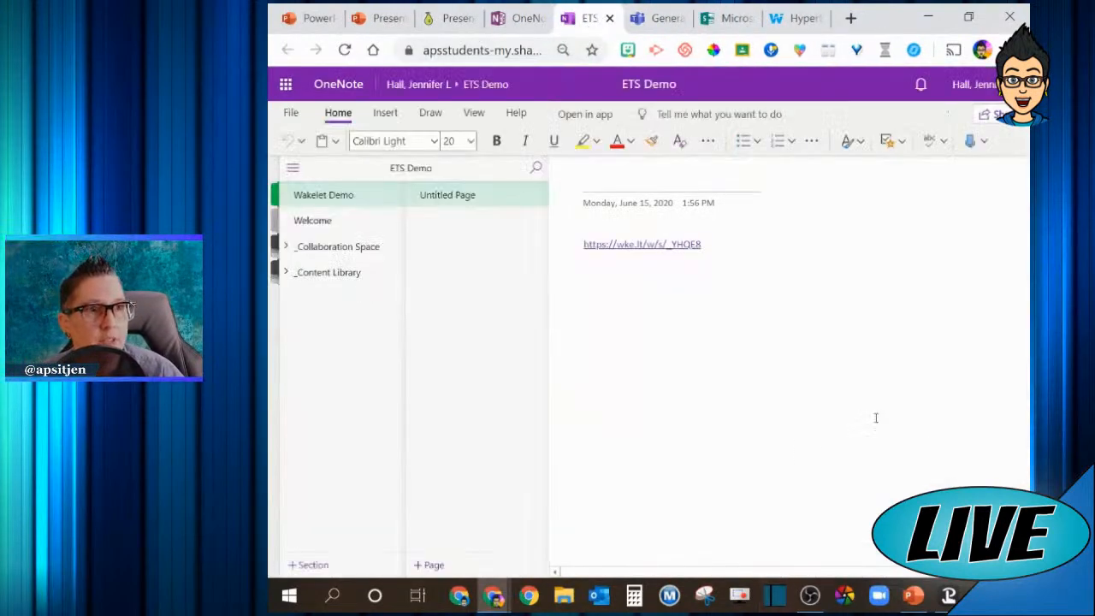
Expand the _Collaboration Space and _Content Library section groups and open the section on using the Collaboration Space.
{"action": "left_click", "coordinate": [330, 249]}
{"action": "left_click", "coordinate": [347, 278]}
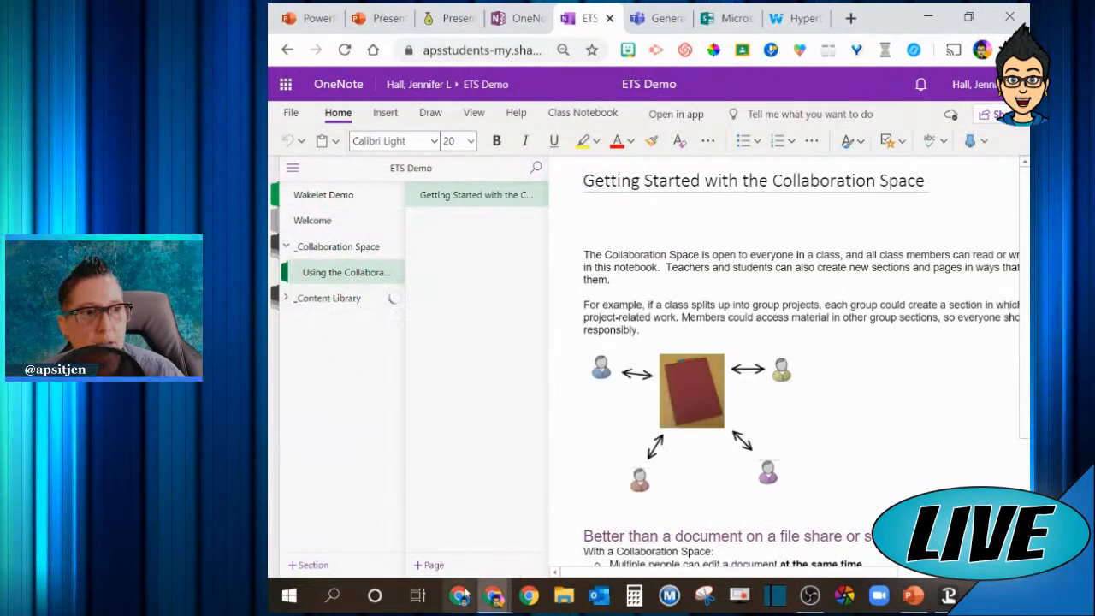
{"action": "left_click", "coordinate": [395, 298]}
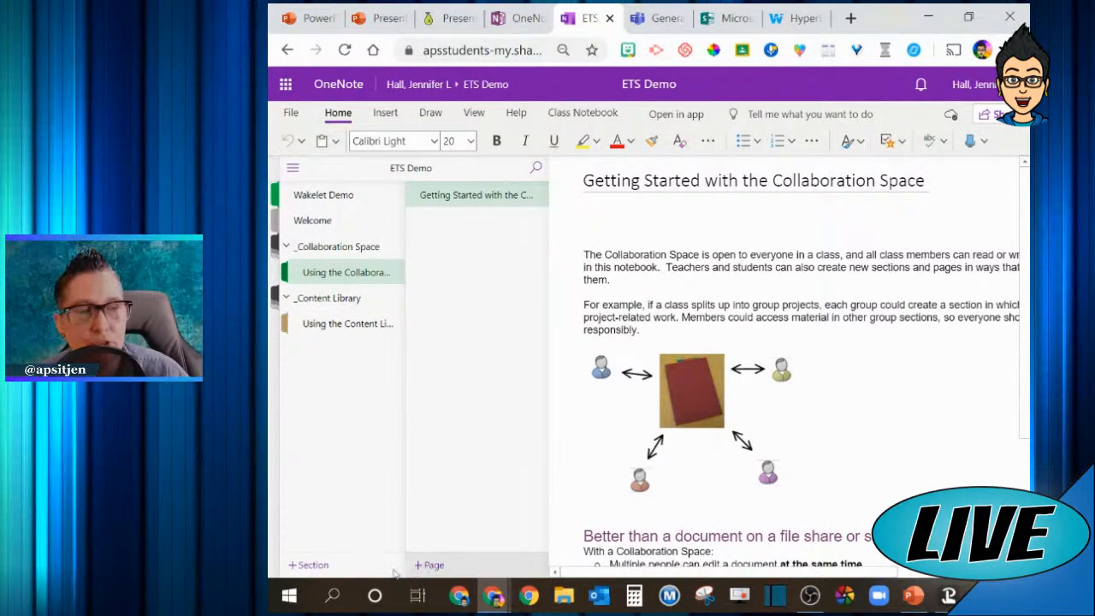
Create a section named DEMO in the _Collaboration Space and add a blank page to it.
{"action": "left_click", "coordinate": [310, 565]}
{"action": "type", "text": "DEMO"}
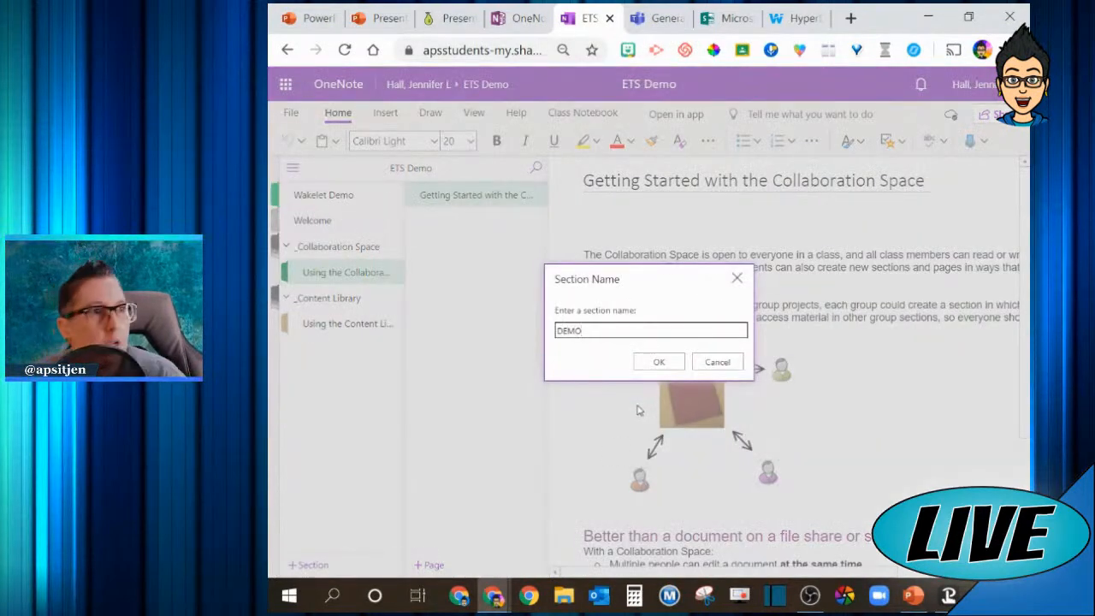
{"action": "left_click", "coordinate": [659, 363]}
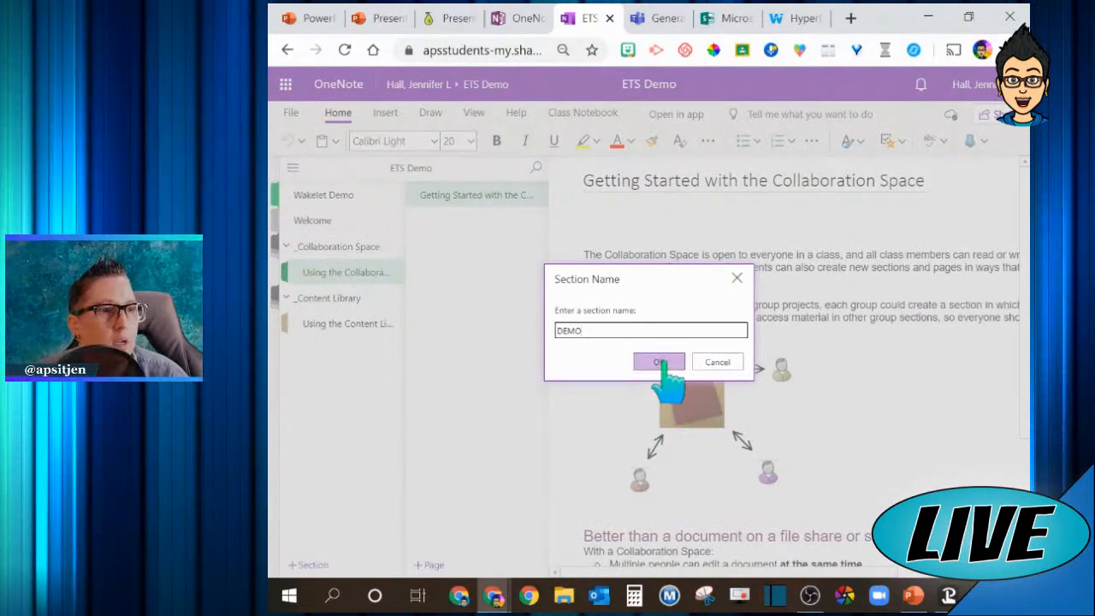
{"action": "left_click", "coordinate": [430, 565]}
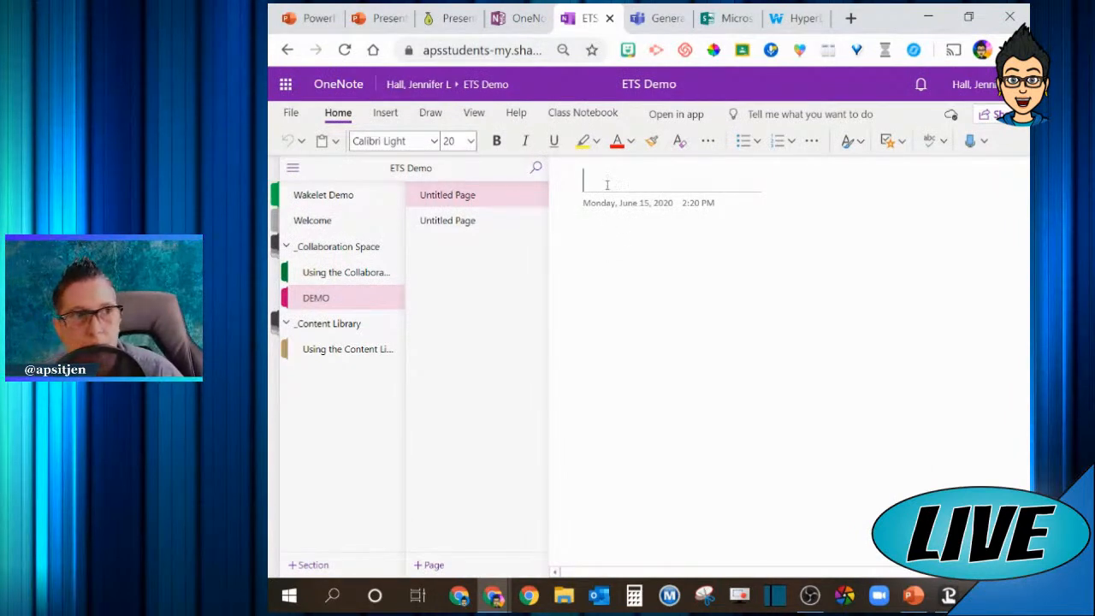
{"action": "left_click", "coordinate": [599, 259]}
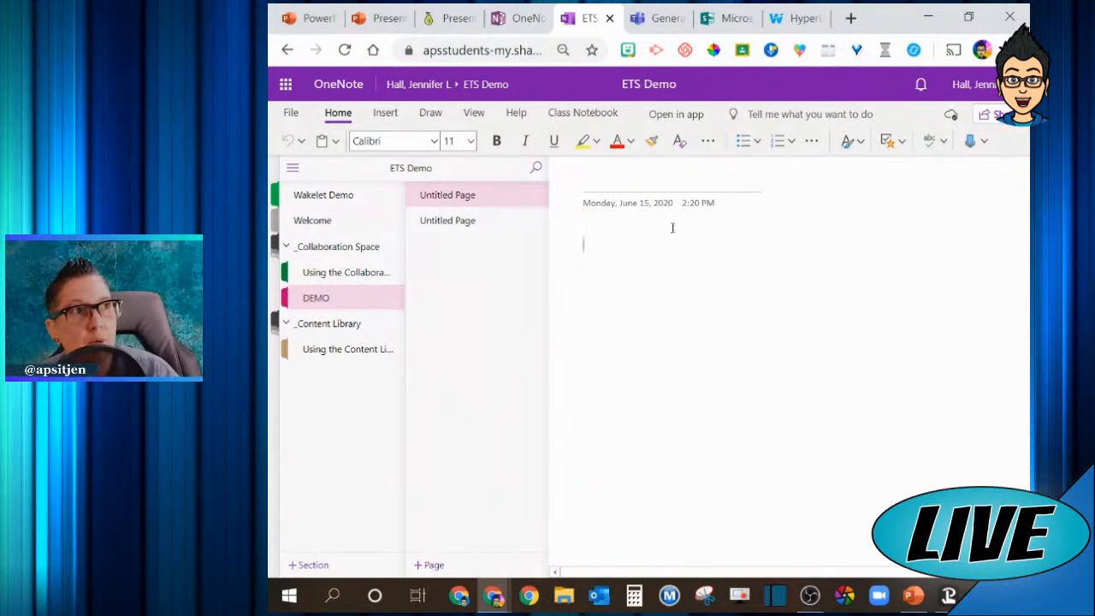
Open time.com in a new browser tab and open the lead article on the Supreme Court's LGBT workers' rights ruling.
{"action": "left_click", "coordinate": [852, 17]}
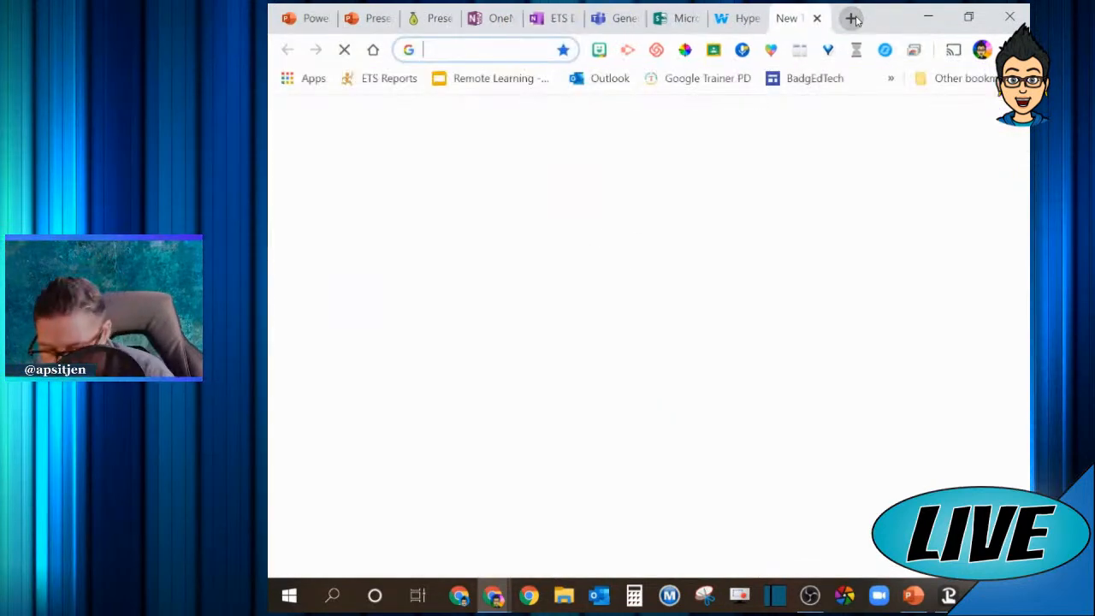
{"action": "type", "text": "time"}
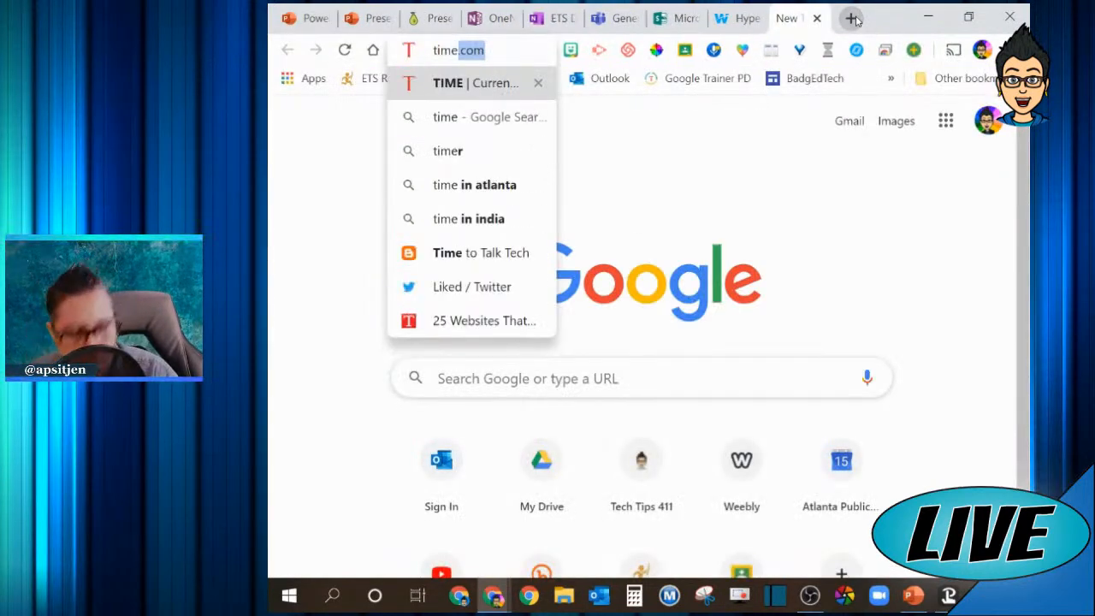
{"action": "key", "text": "Return"}
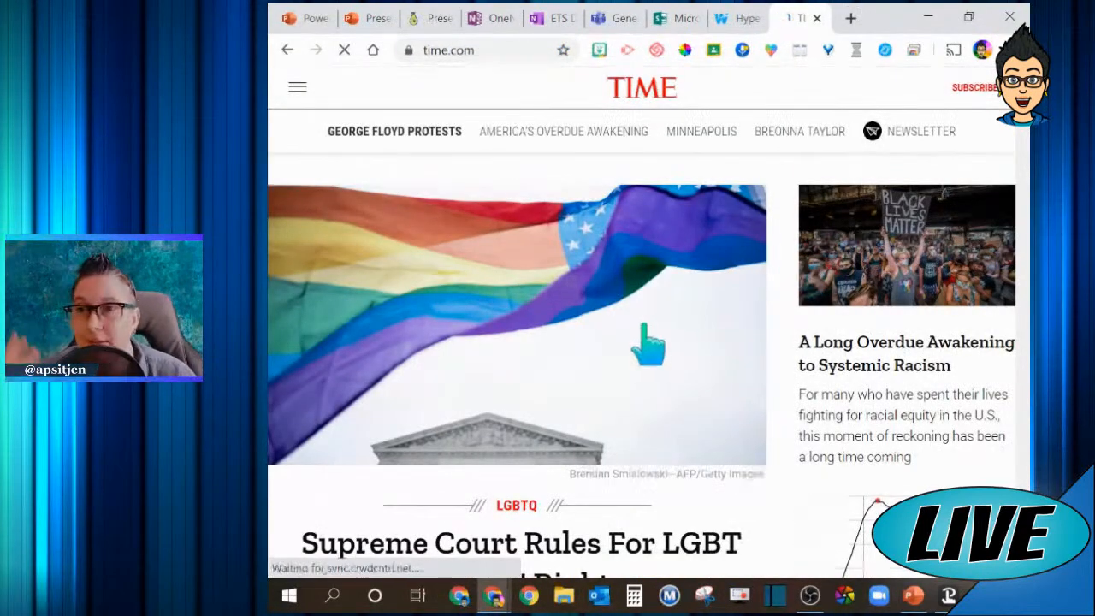
{"action": "scroll", "coordinate": [649, 346], "scroll_direction": "down", "scroll_amount": 3}
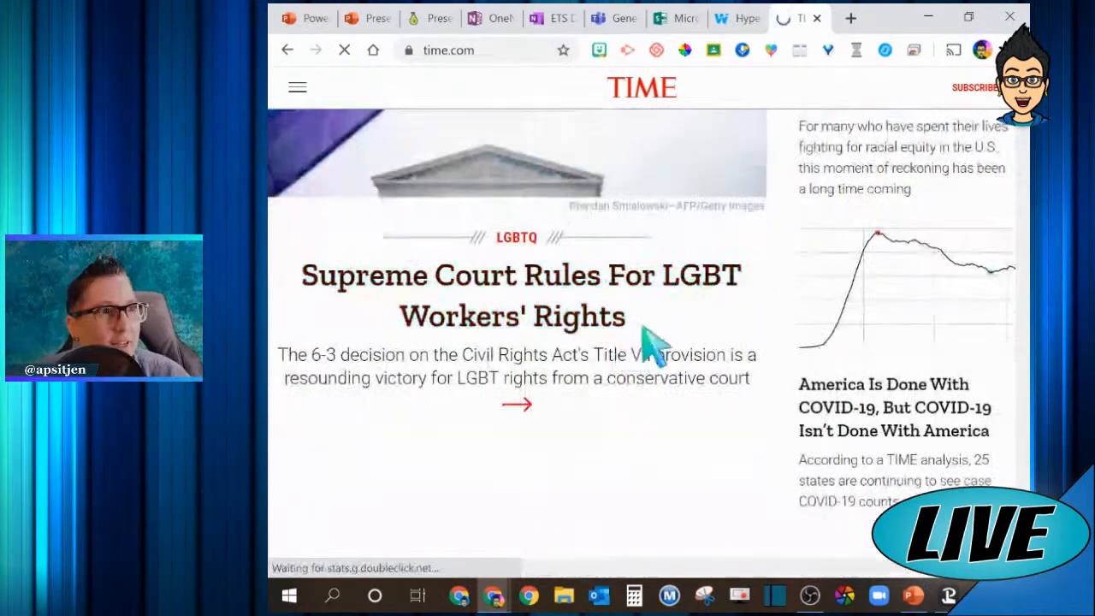
{"action": "left_click", "coordinate": [569, 317]}
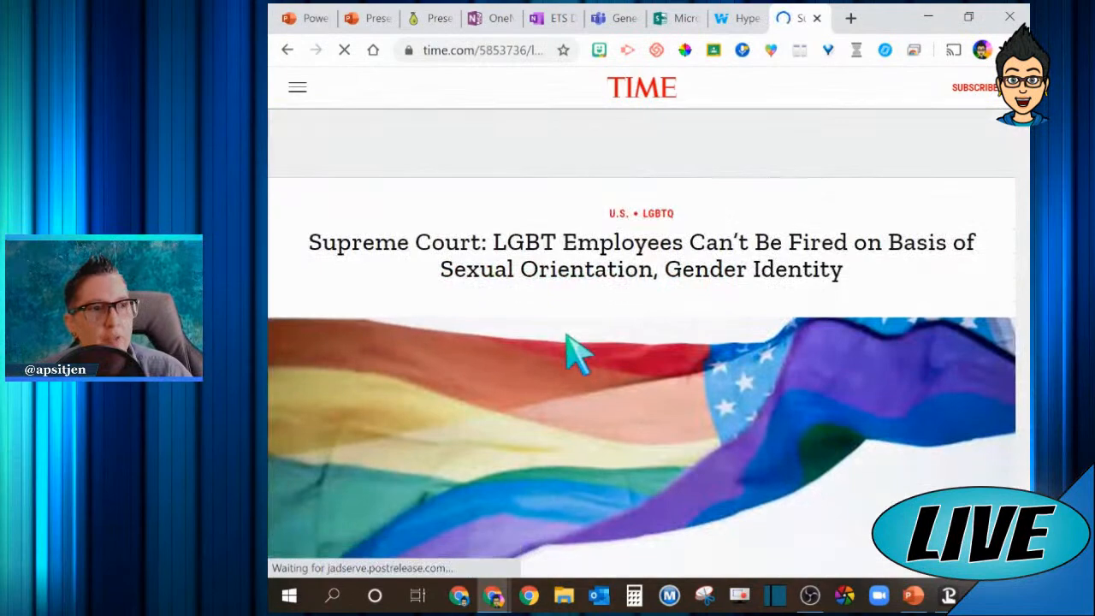
Copy the article's opening paragraphs, from the ruling's announcement through the quote from the dissent ending in 'gender identity.'.
{"action": "scroll", "coordinate": [573, 351], "scroll_direction": "down", "scroll_amount": 10}
{"action": "scroll", "coordinate": [573, 355], "scroll_direction": "up", "scroll_amount": 4}
{"action": "left_click_drag", "start_coordinate": [329, 325], "coordinate": [942, 428]}
{"action": "right_click", "coordinate": [698, 384]}
{"action": "left_click", "coordinate": [692, 385]}
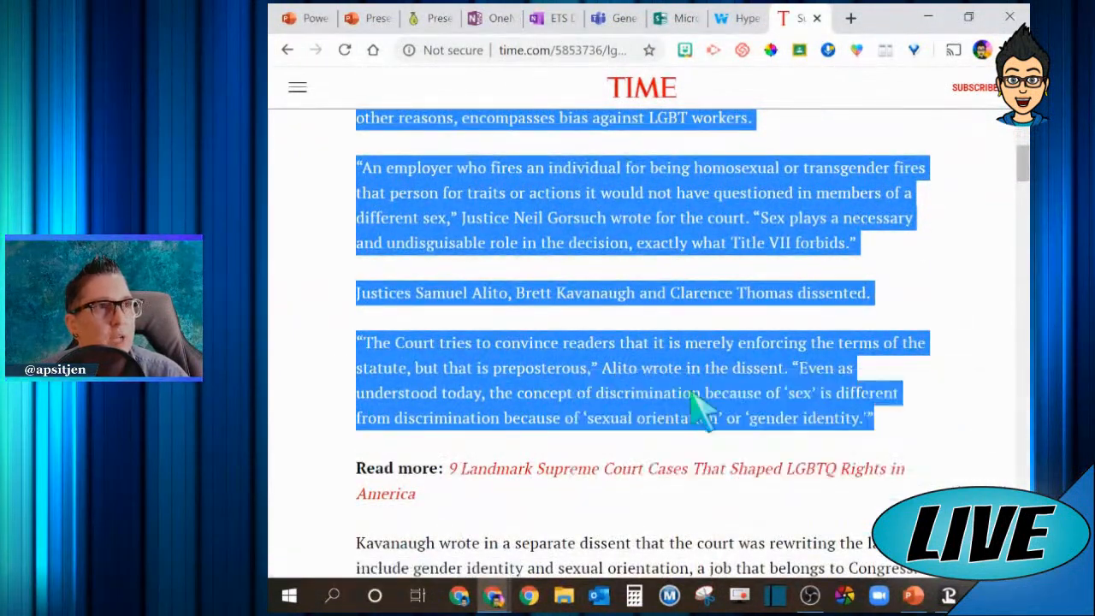
Paste the copied article text into the body of the untitled page in the notebook's DEMO section.
{"action": "left_click", "coordinate": [550, 18]}
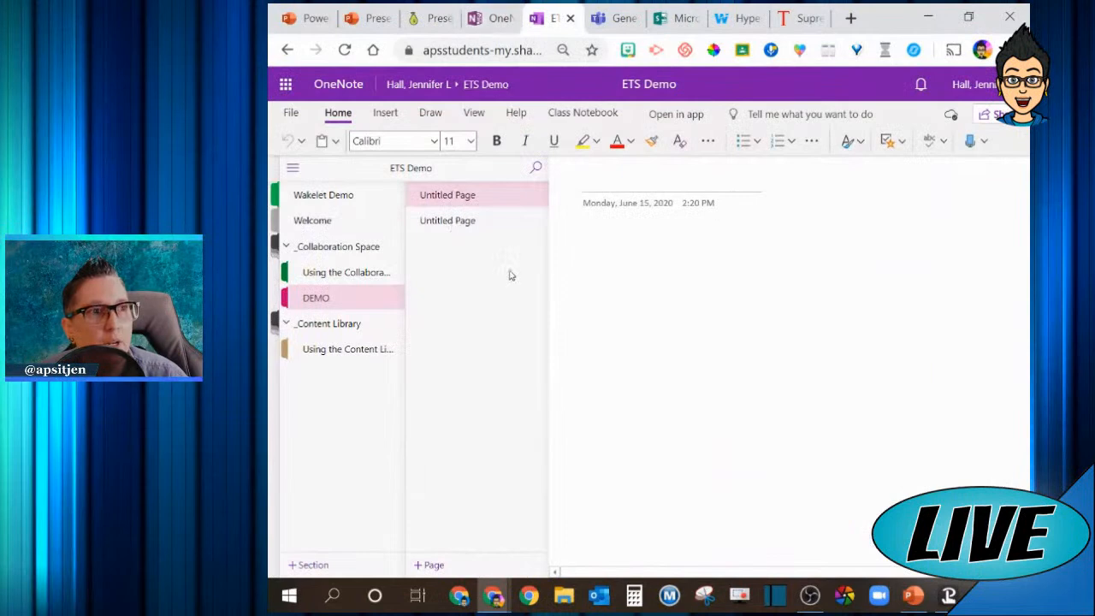
{"action": "right_click", "coordinate": [577, 248]}
{"action": "left_click", "coordinate": [614, 298]}
{"action": "left_click", "coordinate": [756, 380]}
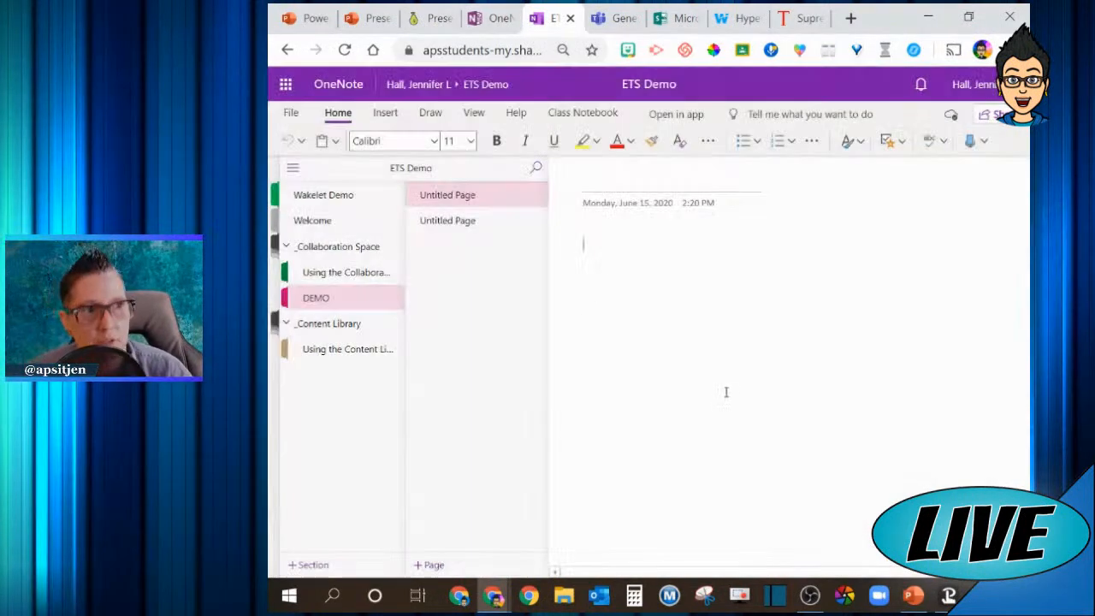
{"action": "key", "text": "ctrl+v"}
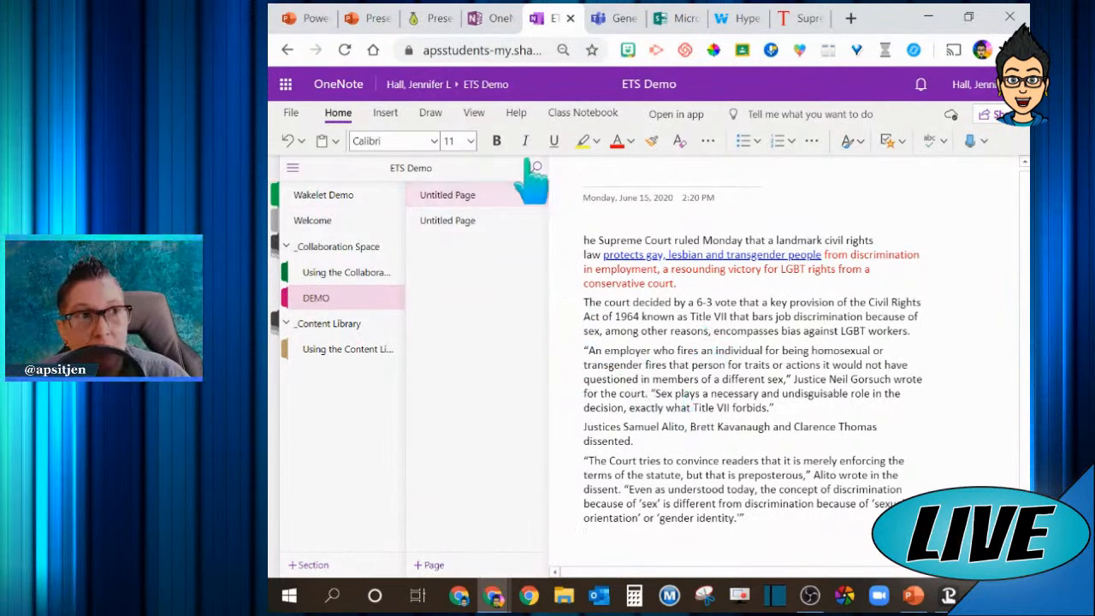
Title the page "Supreme Court Article" and correct the first word of the pasted text to "The".
{"action": "left_click", "coordinate": [474, 112]}
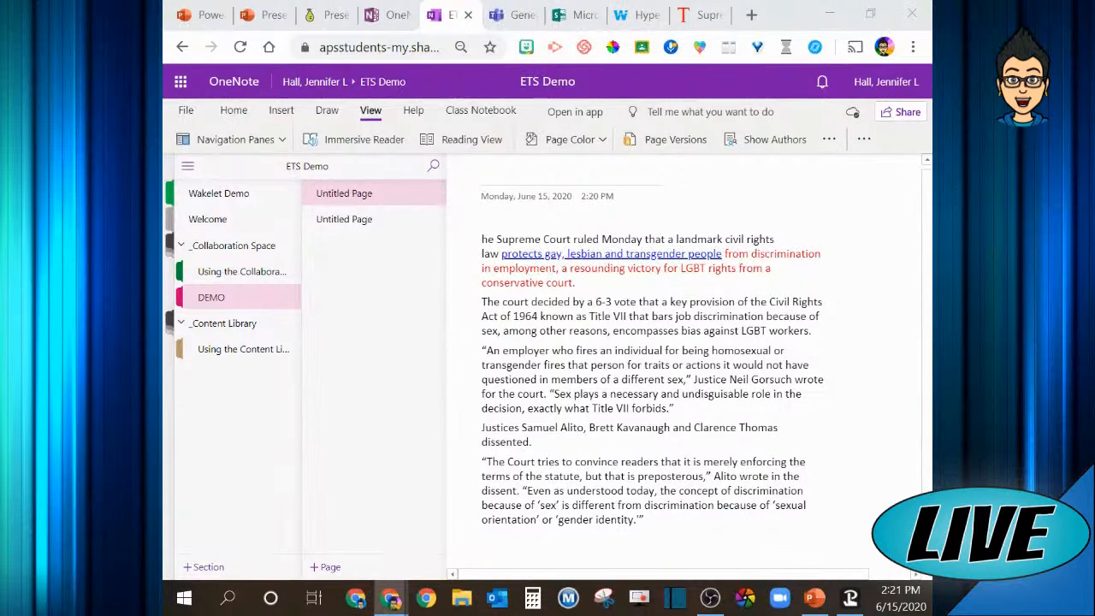
{"action": "left_click", "coordinate": [556, 170]}
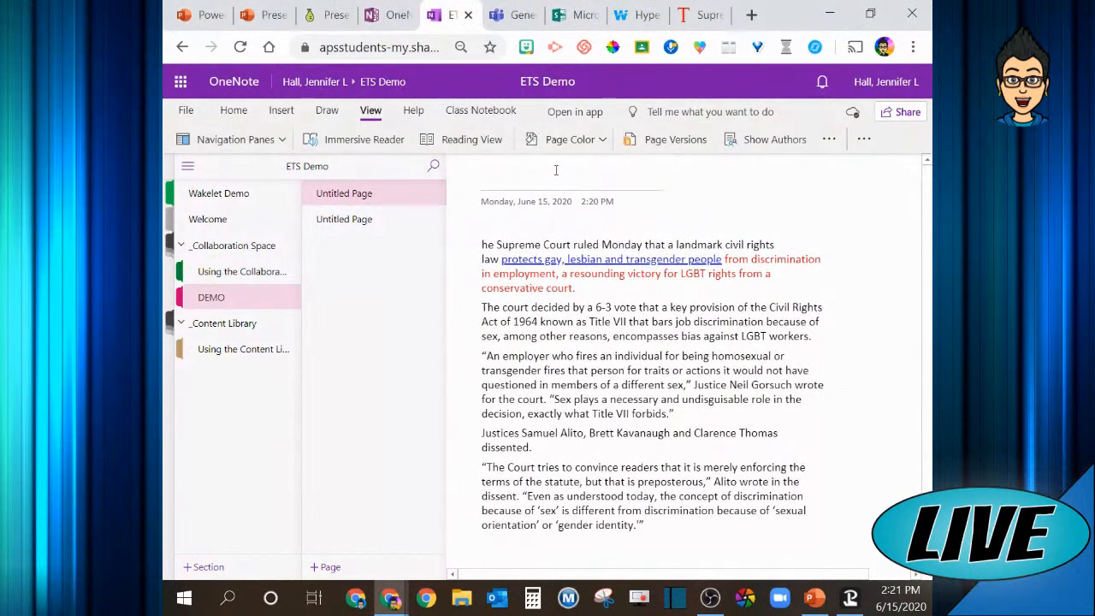
{"action": "type", "text": "Suprem"}
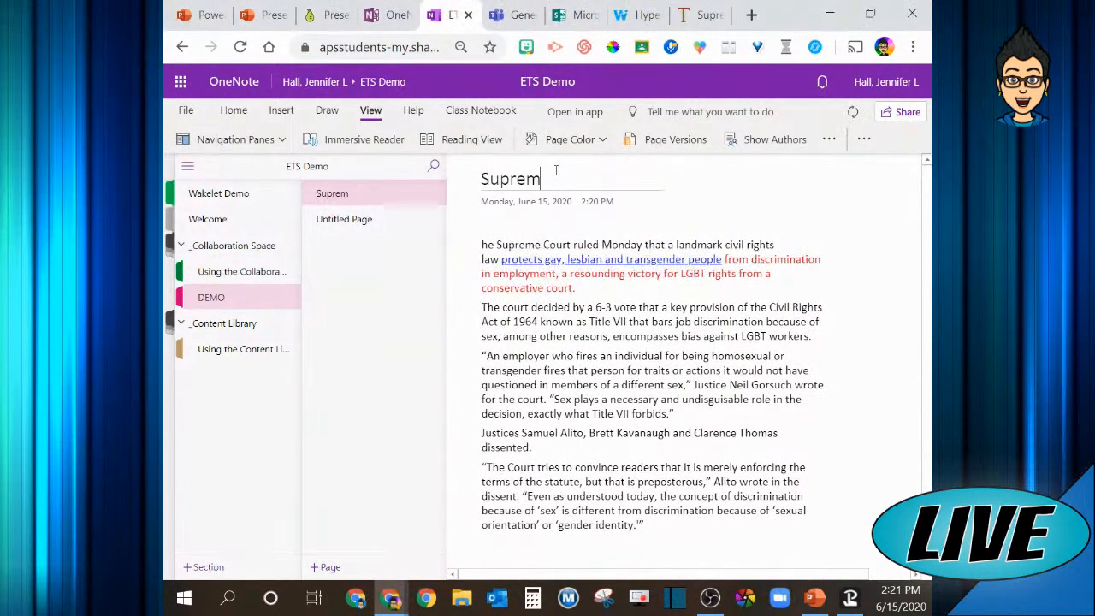
{"action": "type", "text": "e Court Article"}
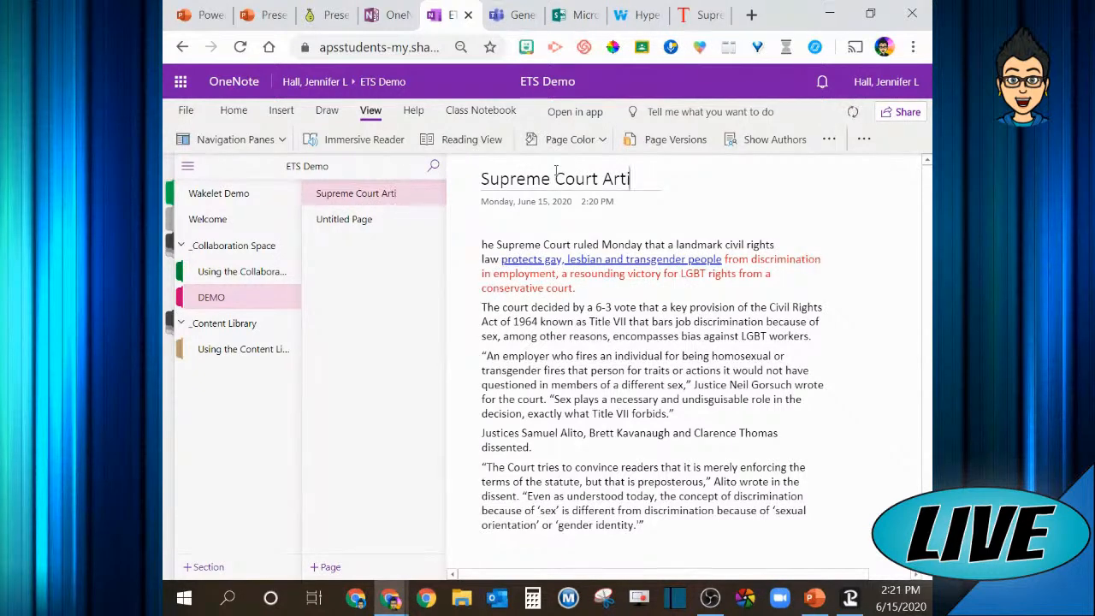
{"action": "left_click", "coordinate": [482, 244]}
{"action": "type", "text": "T"}
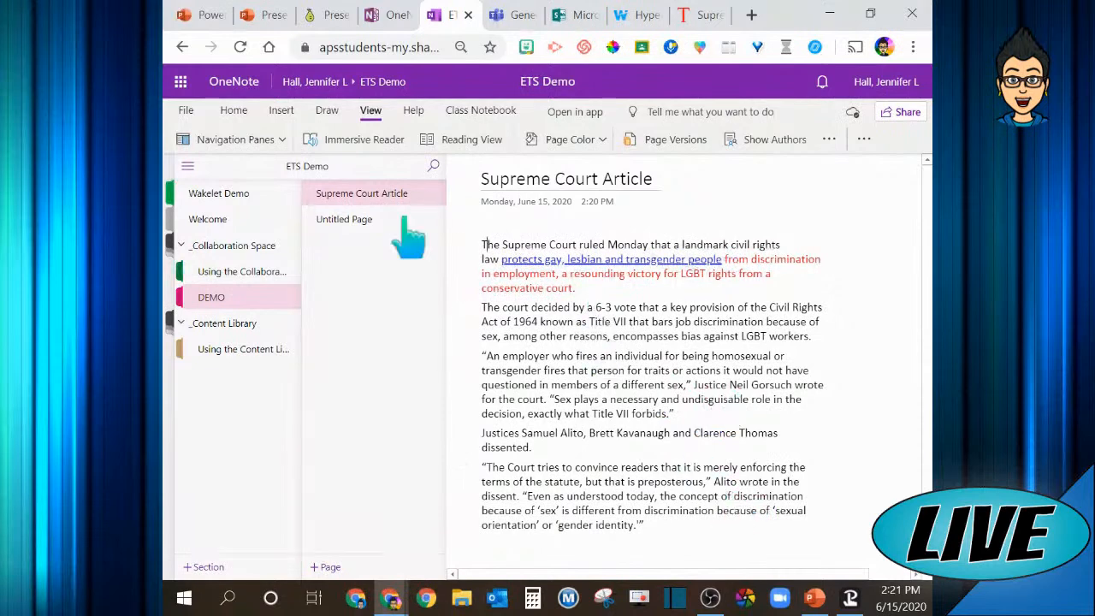
Open the page in Immersive Reader and go through the introductory tips until they are dismissed.
{"action": "left_click", "coordinate": [385, 146]}
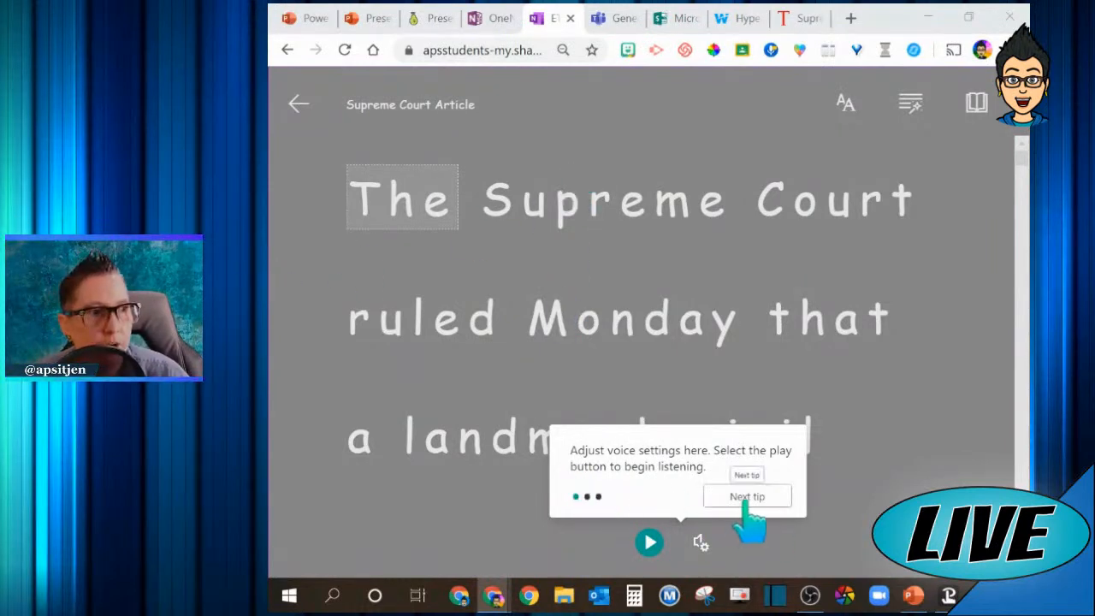
{"action": "left_click", "coordinate": [757, 495]}
{"action": "left_click", "coordinate": [927, 188]}
{"action": "left_click", "coordinate": [953, 187]}
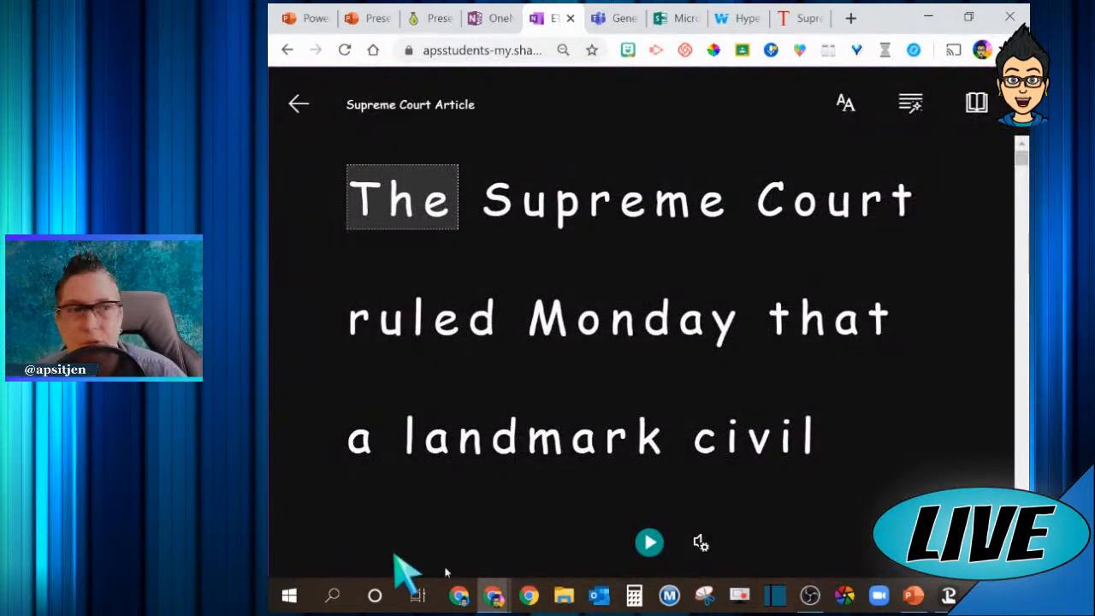
Play and pause the article's read-aloud, and set the voice to Female with a voice speed of 1.5.
{"action": "left_click", "coordinate": [650, 545]}
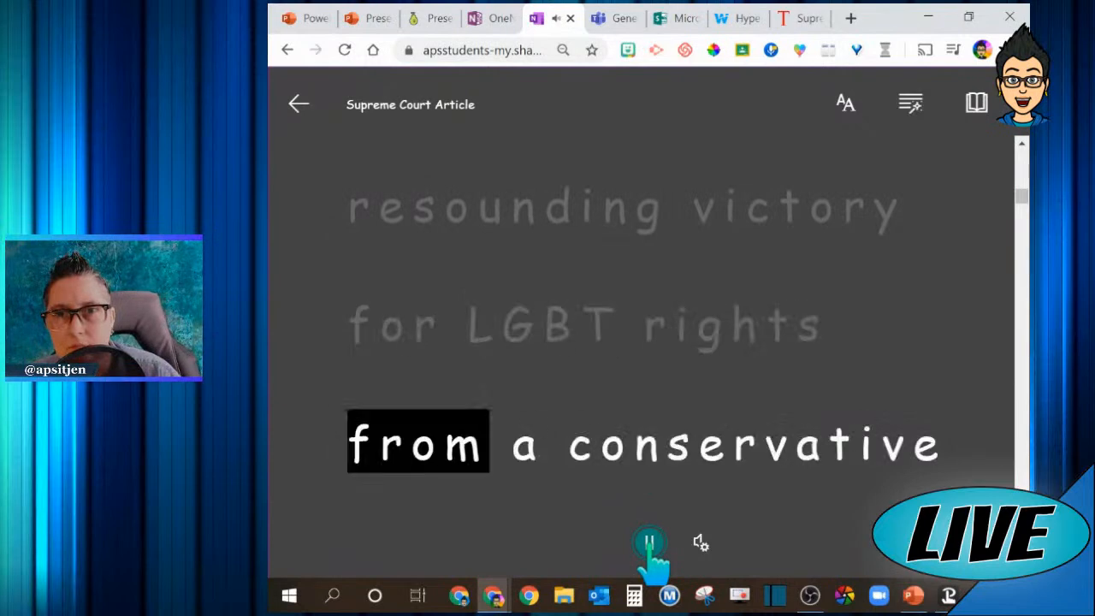
{"action": "left_click", "coordinate": [649, 543]}
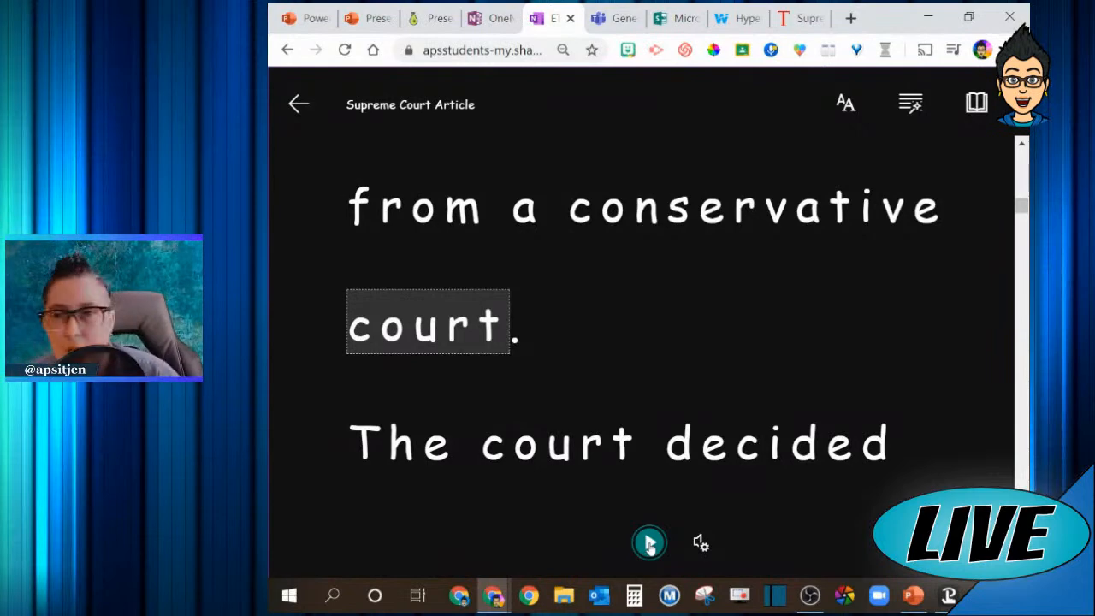
{"action": "left_click", "coordinate": [700, 544]}
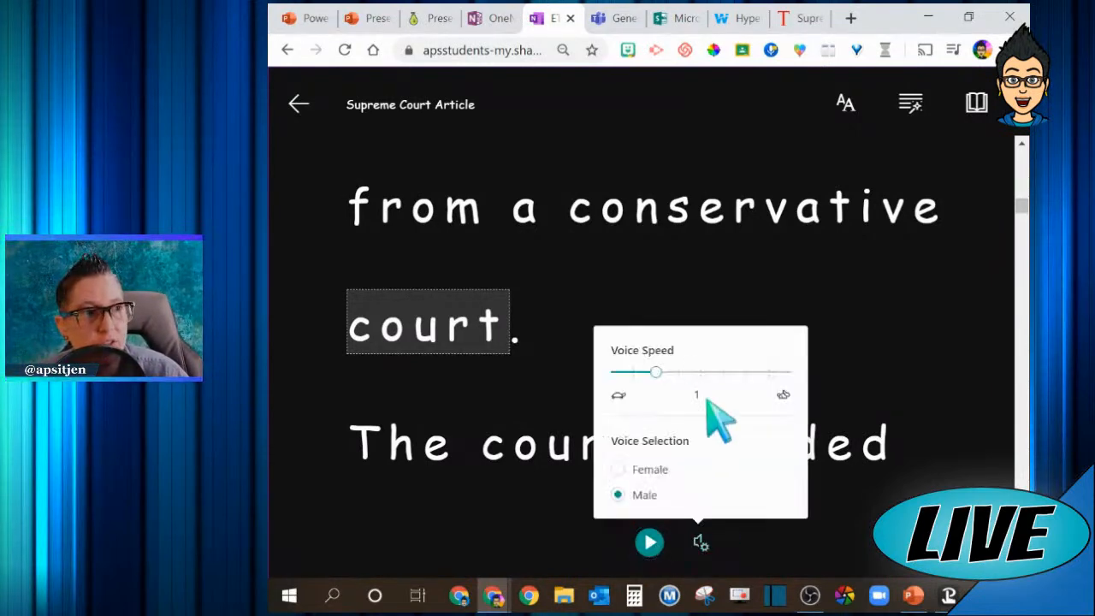
{"action": "left_click", "coordinate": [618, 469]}
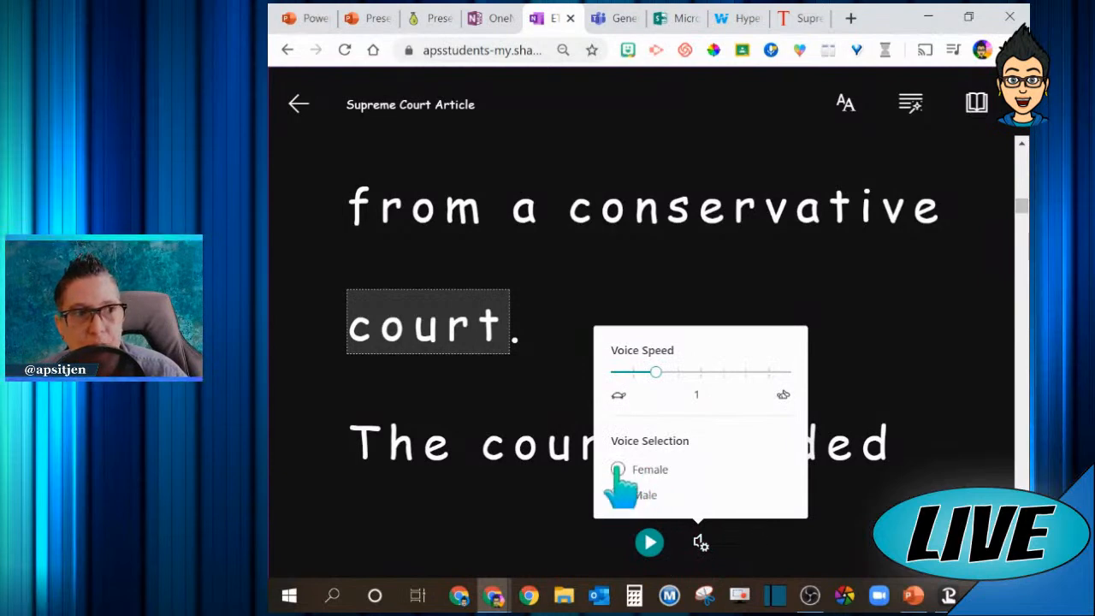
{"action": "left_click_drag", "start_coordinate": [656, 372], "coordinate": [700, 379]}
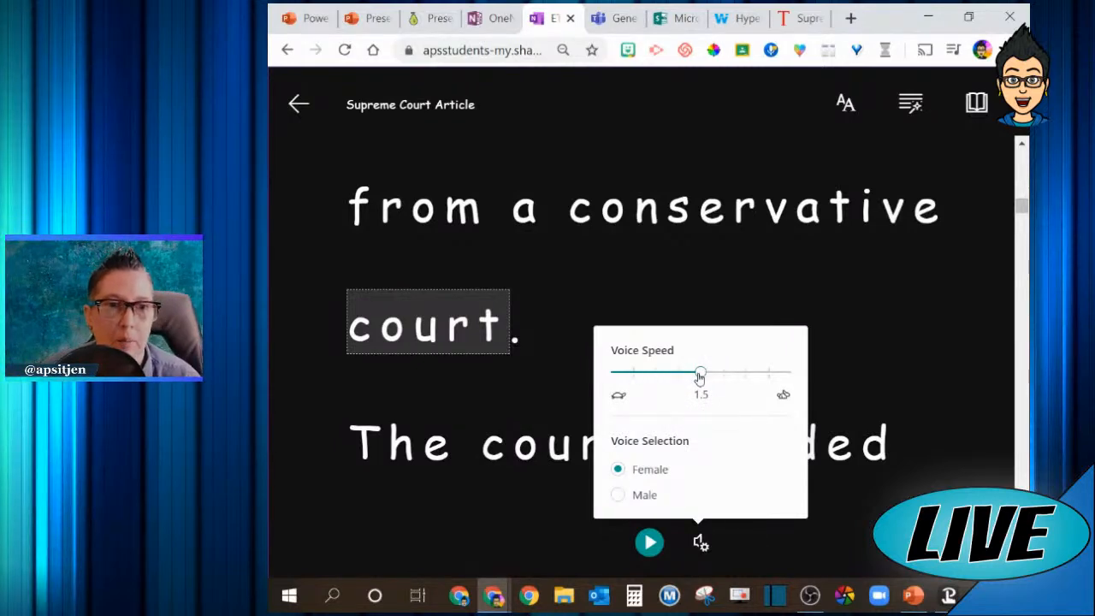
Set the reader's text size to 42 and turn off Increase Spacing.
{"action": "left_click", "coordinate": [847, 107]}
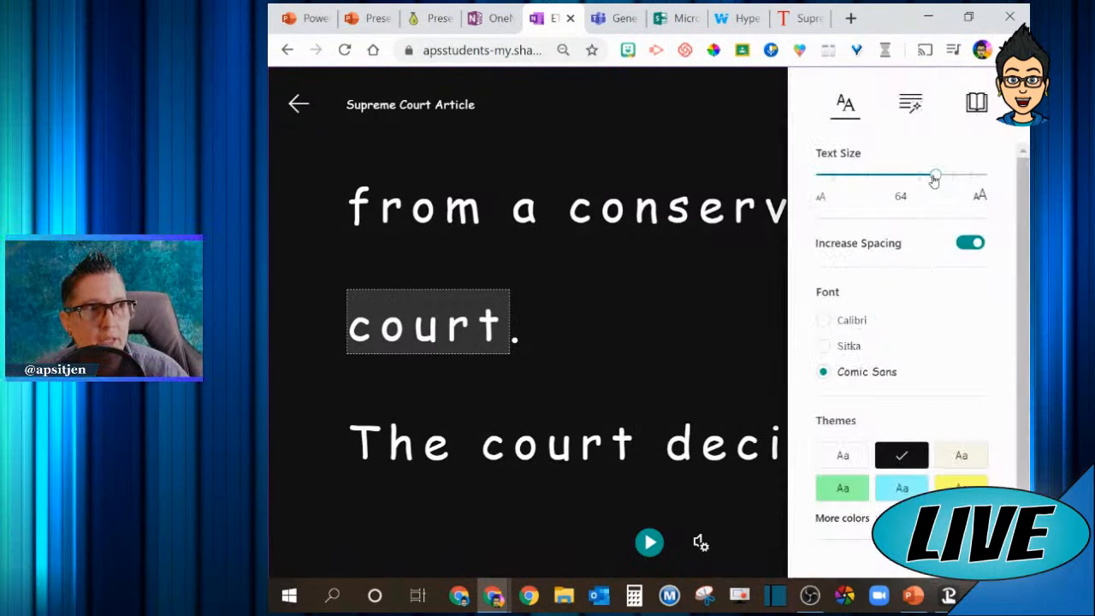
{"action": "left_click_drag", "start_coordinate": [938, 183], "coordinate": [874, 181]}
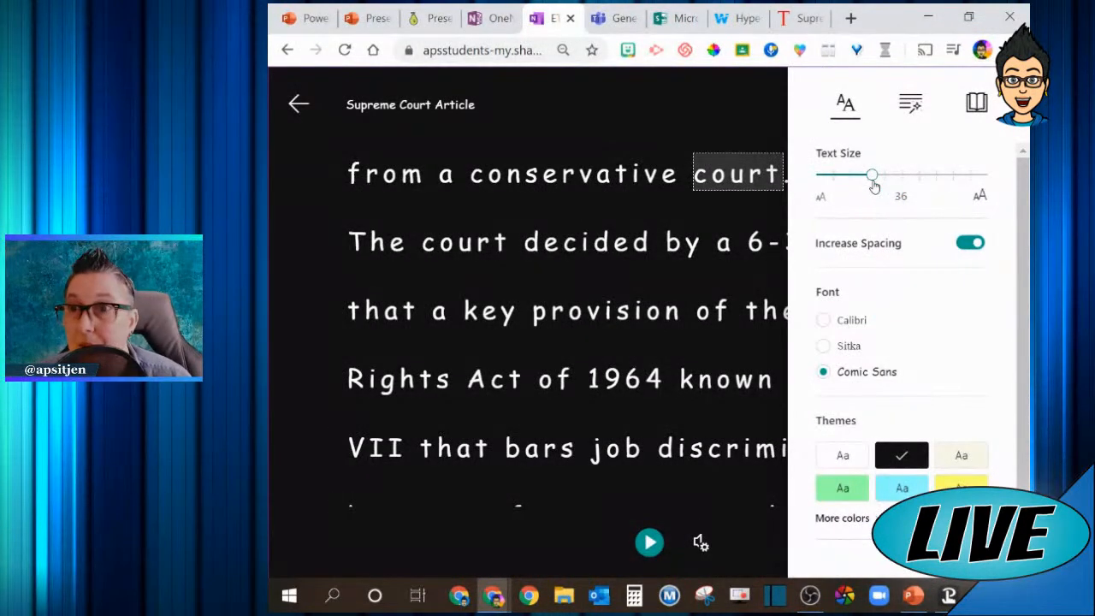
{"action": "mouse_move", "coordinate": [875, 183]}
{"action": "left_mouse_down"}
{"action": "mouse_move", "coordinate": [848, 183]}
{"action": "mouse_move", "coordinate": [907, 183]}
{"action": "mouse_move", "coordinate": [885, 178]}
{"action": "left_mouse_up"}
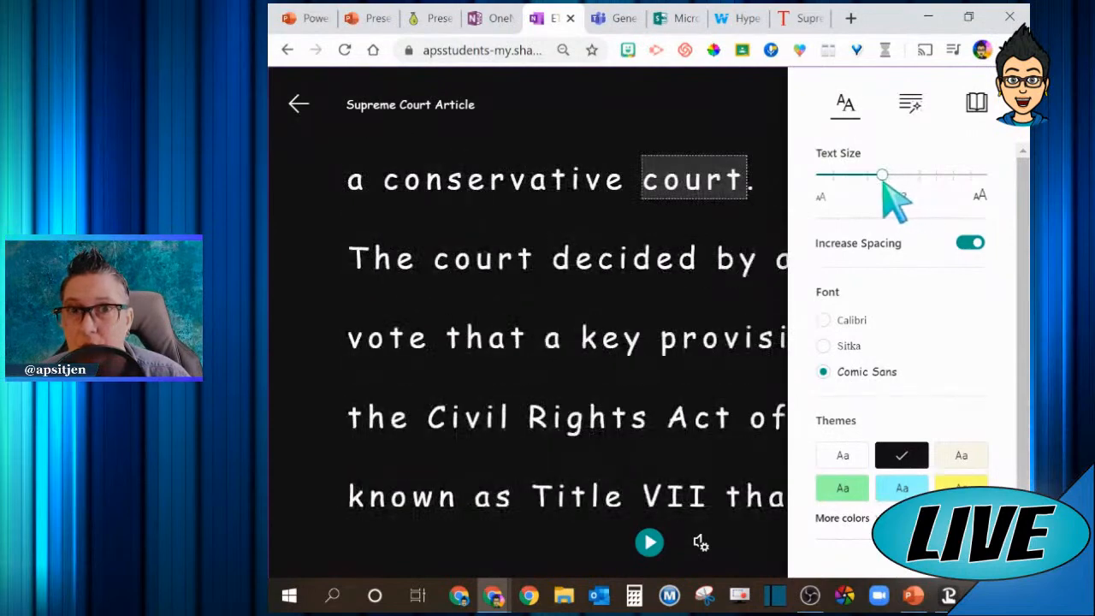
{"action": "left_click", "coordinate": [972, 245]}
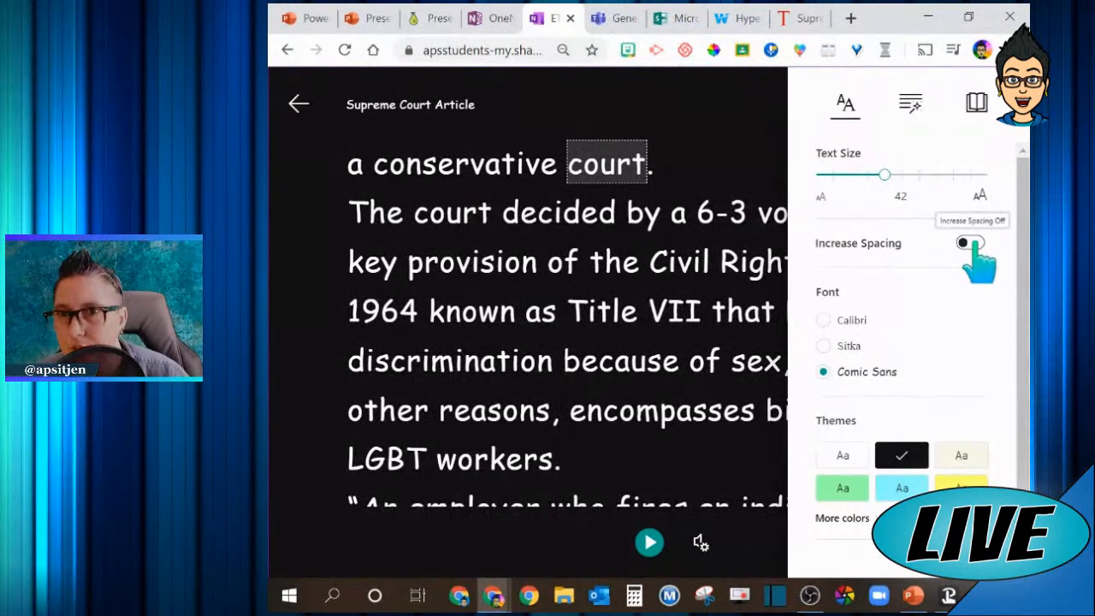
Turn on Increase Spacing in the reader's text preferences and keep the Comic Sans font selected.
{"action": "left_click", "coordinate": [971, 245]}
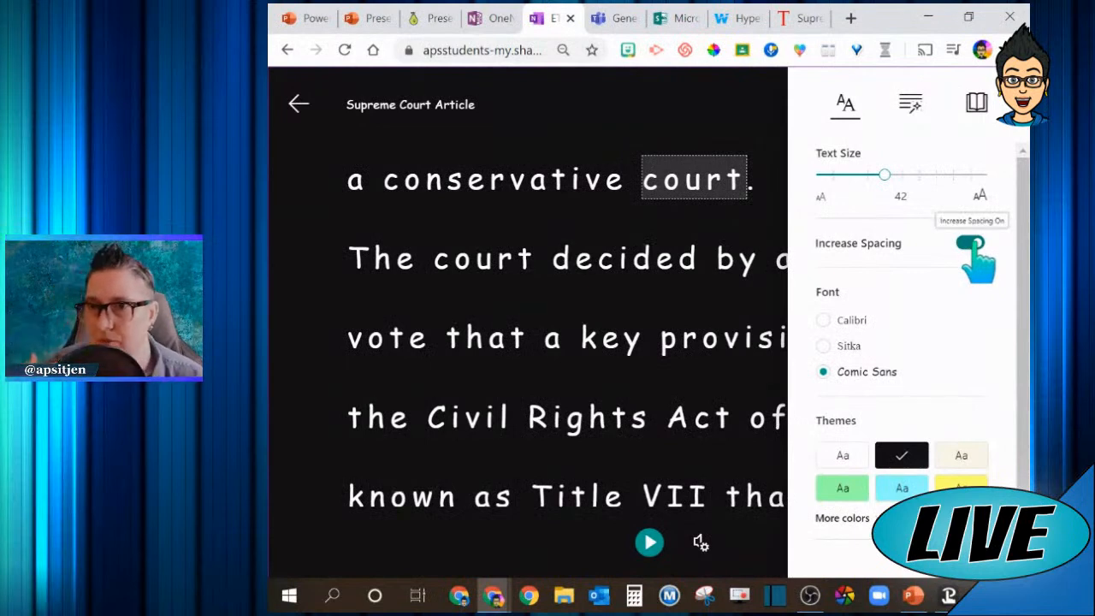
{"action": "left_click", "coordinate": [824, 373]}
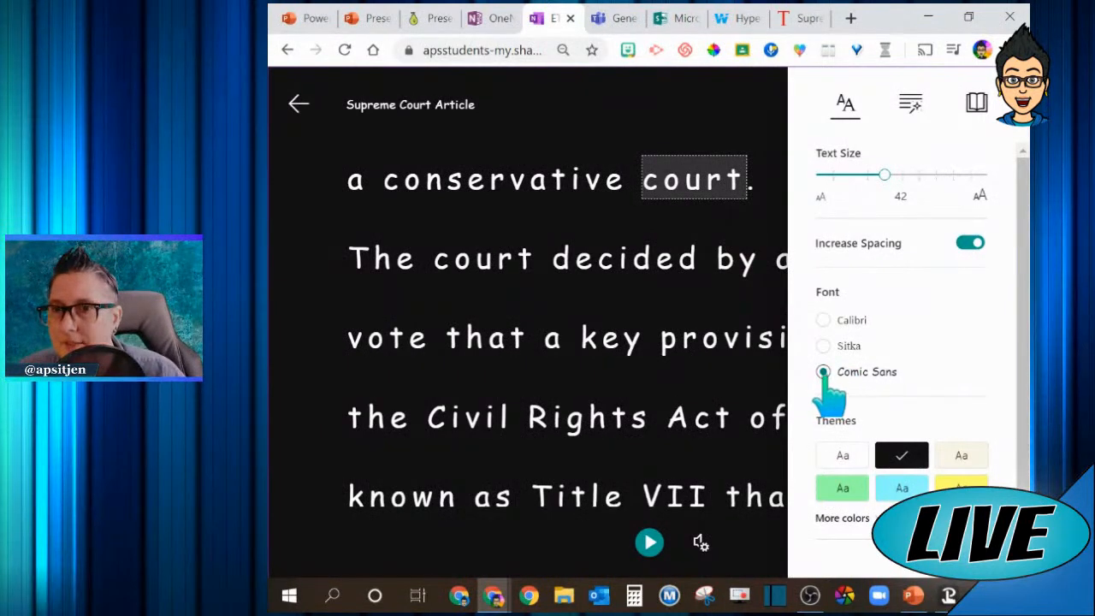
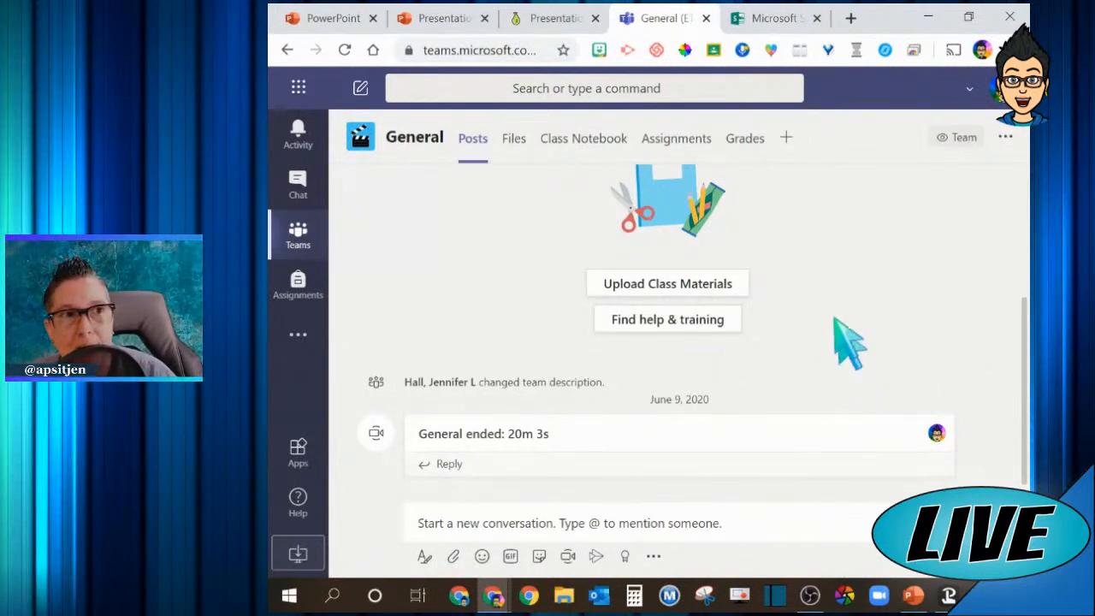
In the Teams General channel, search the tab apps for "wake" and add the Wakelet app to the team.
{"action": "left_click", "coordinate": [786, 139]}
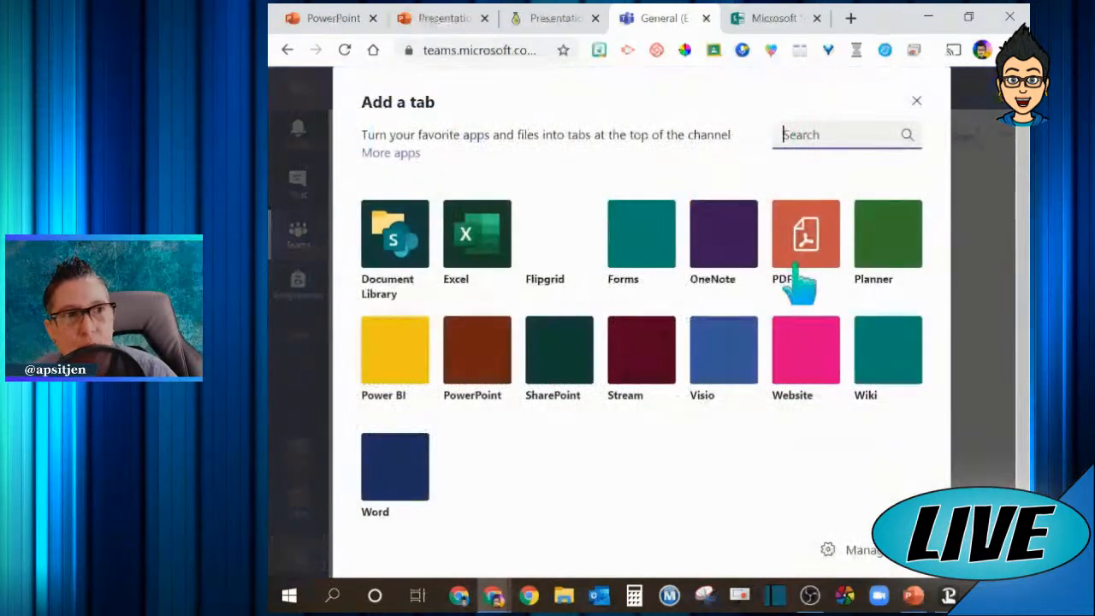
{"action": "type", "text": "wake"}
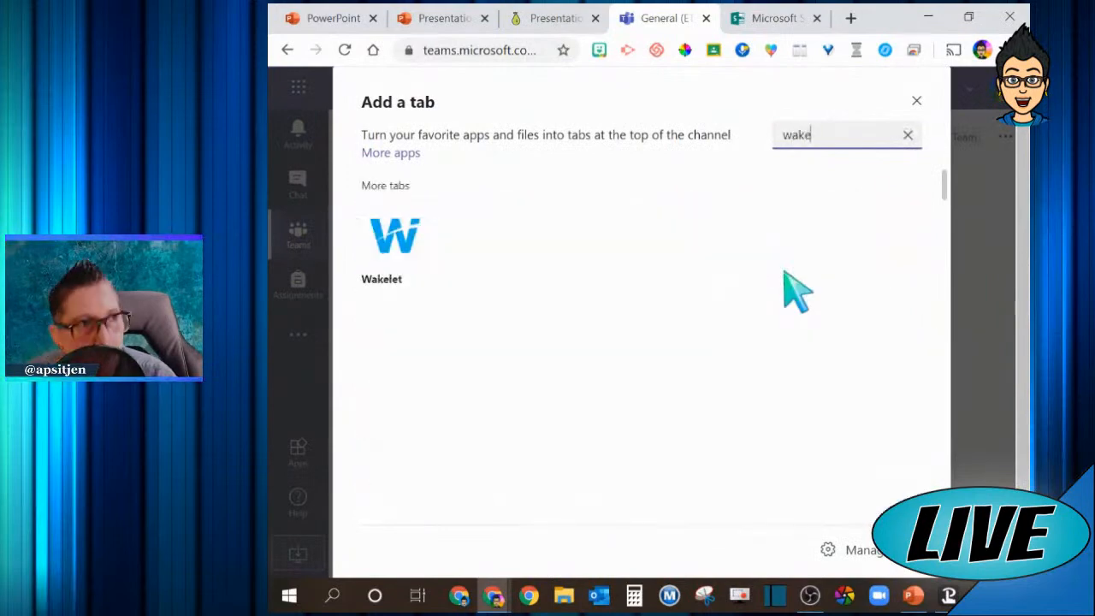
{"action": "left_click", "coordinate": [385, 244]}
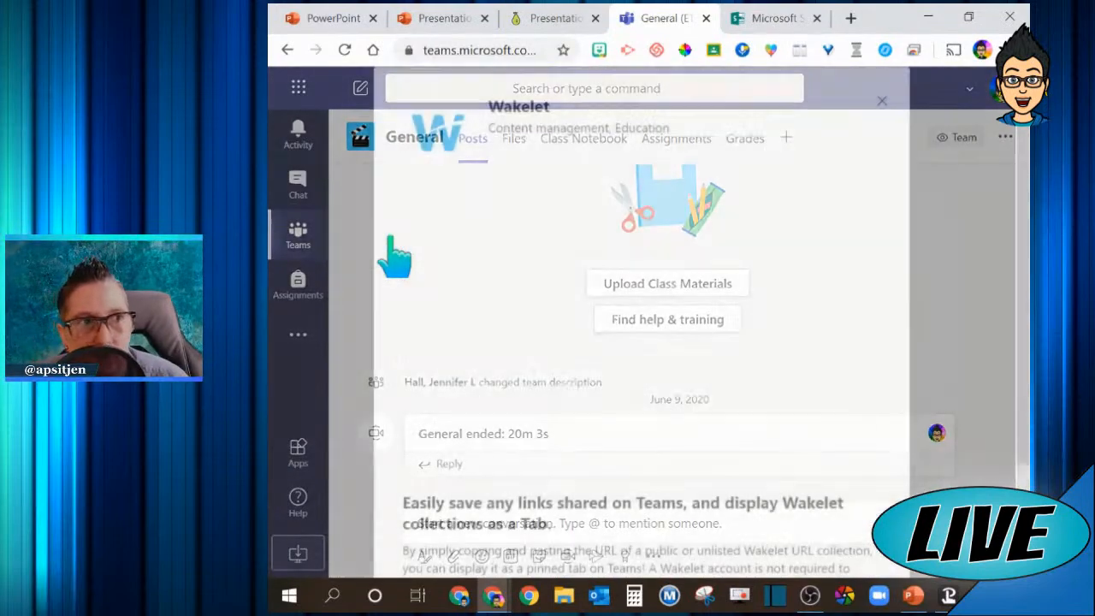
{"action": "scroll", "coordinate": [692, 464], "scroll_direction": "down", "scroll_amount": 1}
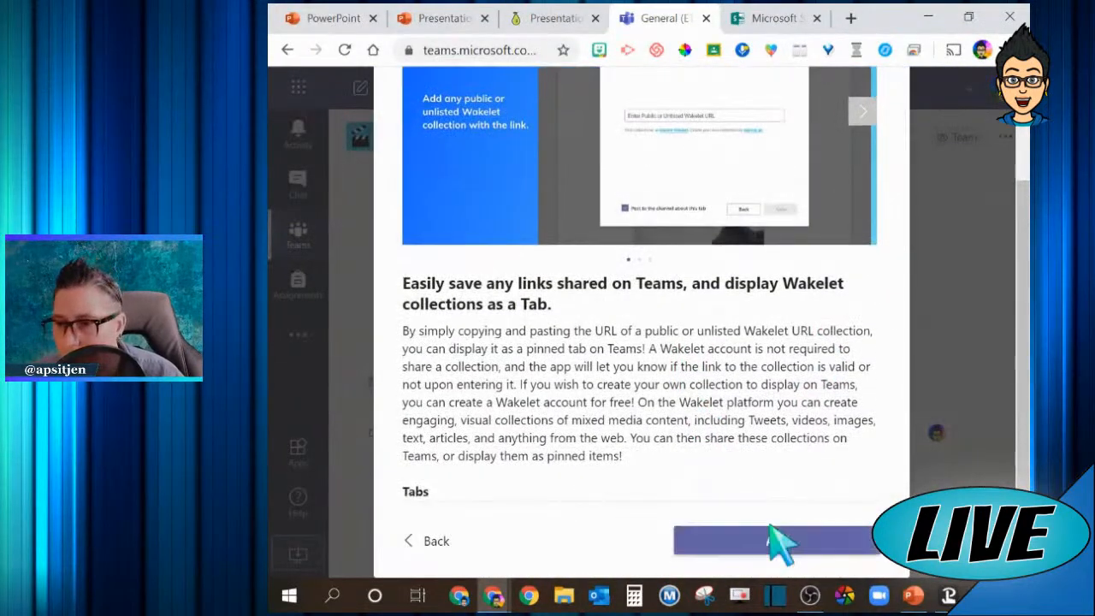
{"action": "key", "text": "Escape"}
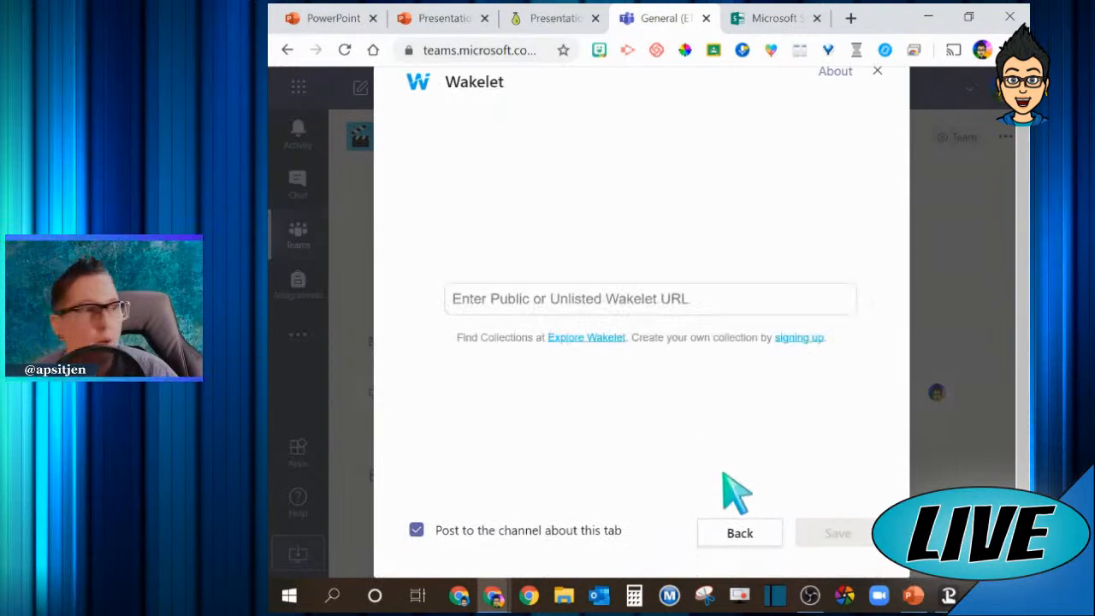
{"action": "scroll", "coordinate": [631, 399], "scroll_direction": "up", "scroll_amount": 1}
{"action": "left_click", "coordinate": [605, 331]}
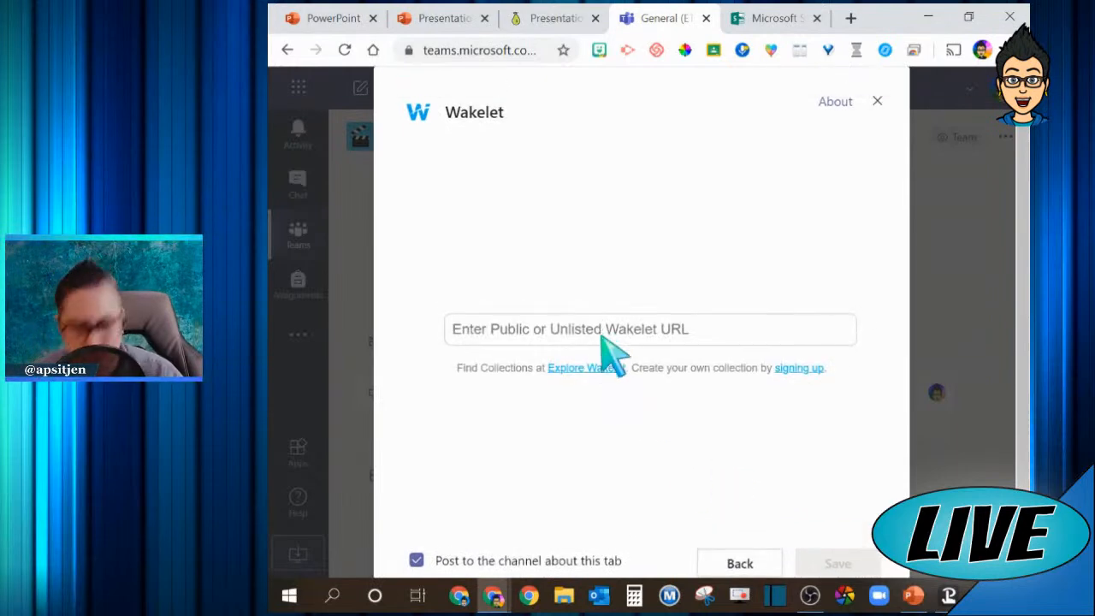
{"action": "key", "text": "ctrl+v"}
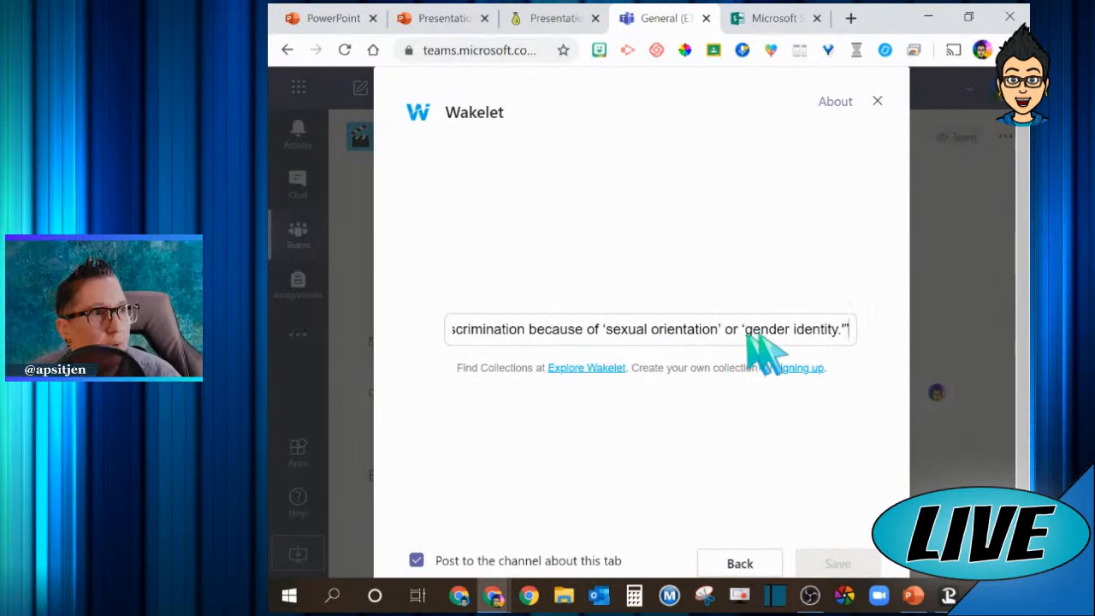
{"action": "left_click_drag", "start_coordinate": [851, 333], "coordinate": [295, 330]}
{"action": "key", "text": "BackSpace"}
{"action": "key", "text": "BackSpace"}
{"action": "key", "text": "BackSpace"}
{"action": "key", "text": "BackSpace"}
{"action": "key", "text": "BackSpace"}
{"action": "key", "text": "BackSpace"}
{"action": "key", "text": "BackSpace"}
{"action": "key", "text": "BackSpace"}
{"action": "key", "text": "BackSpace"}
{"action": "key", "text": "BackSpace"}
{"action": "key", "text": "BackSpace"}
{"action": "key", "text": "BackSpace"}
{"action": "key", "text": "BackSpace"}
{"action": "key", "text": "BackSpace"}
{"action": "key", "text": "BackSpace"}
{"action": "key", "text": "BackSpace"}
{"action": "key", "text": "BackSpace"}
{"action": "key", "text": "BackSpace"}
{"action": "key", "text": "BackSpace"}
{"action": "key", "text": "BackSpace"}
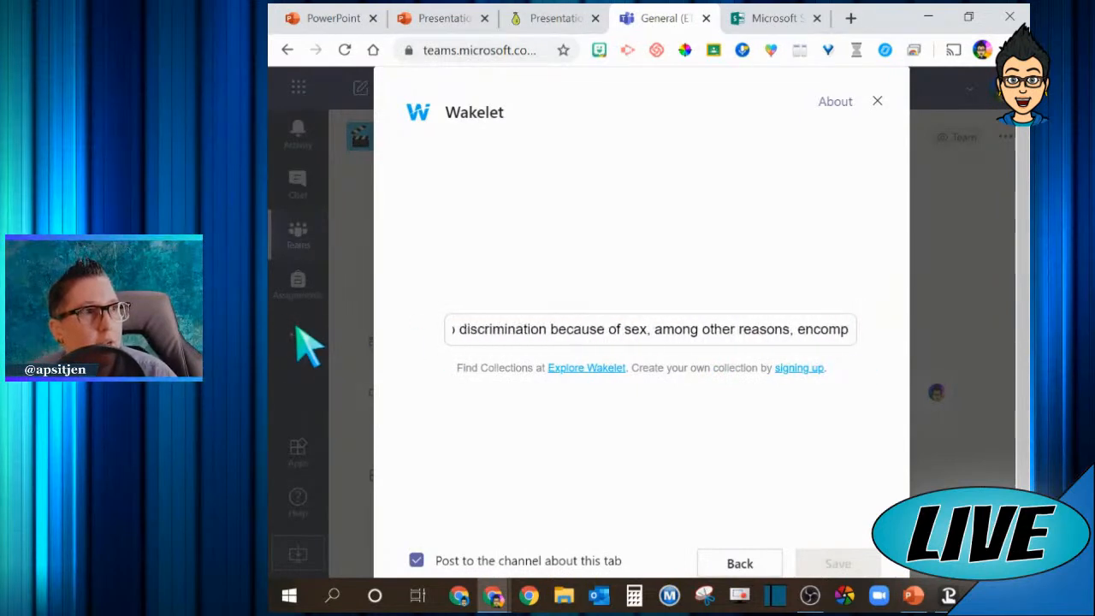
{"action": "left_click", "coordinate": [877, 102]}
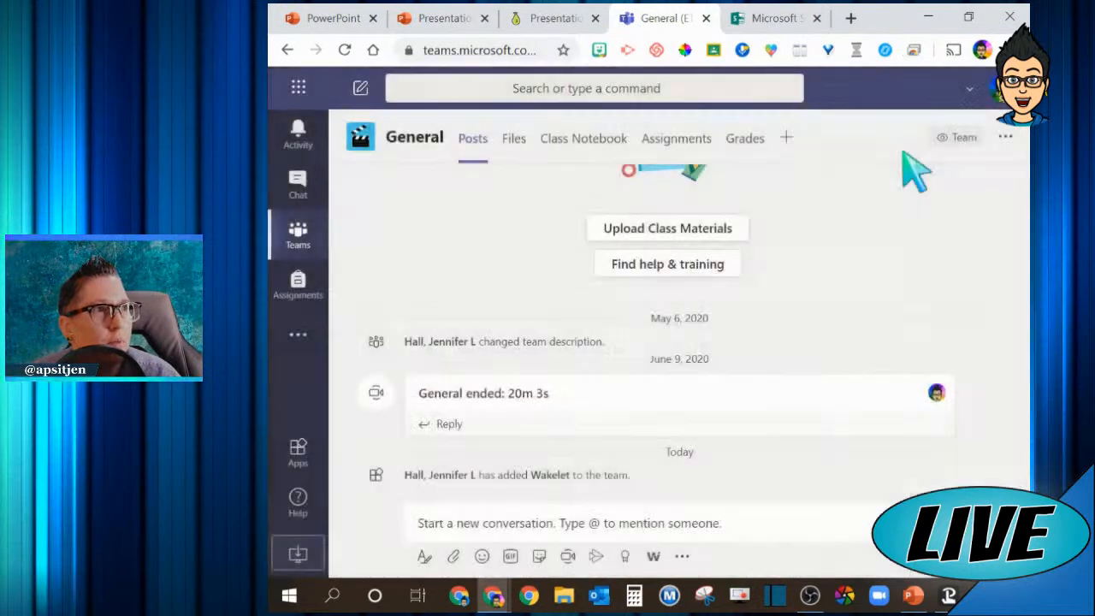
Open the "AR & VR in the Classroom" collection on wakelet.com in a new browser tab and copy its share link.
{"action": "left_click", "coordinate": [851, 18]}
{"action": "type", "text": "wak"}
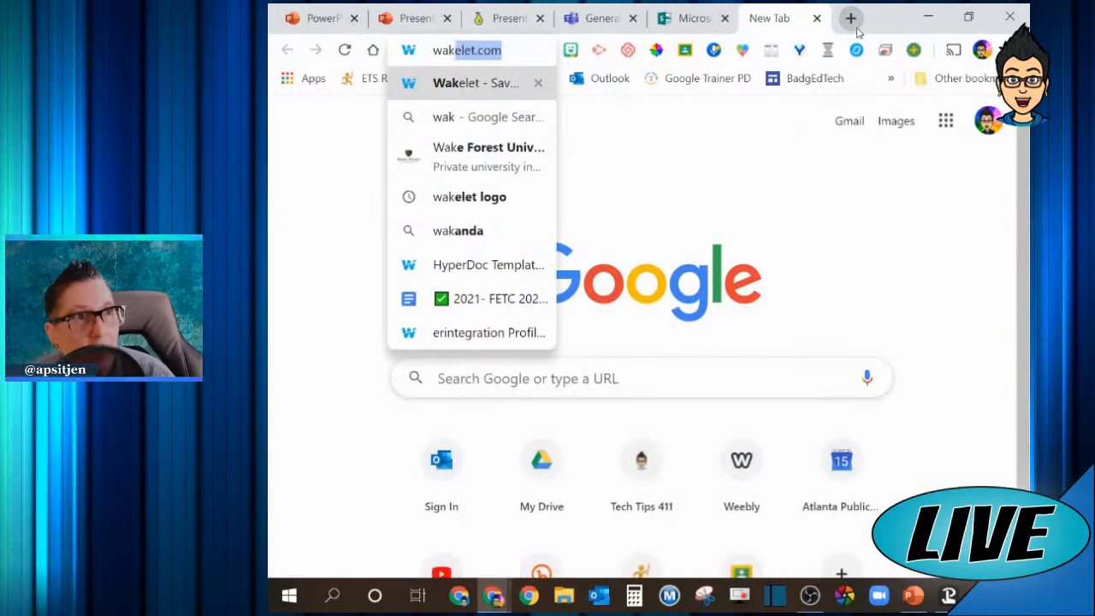
{"action": "key", "text": "Return"}
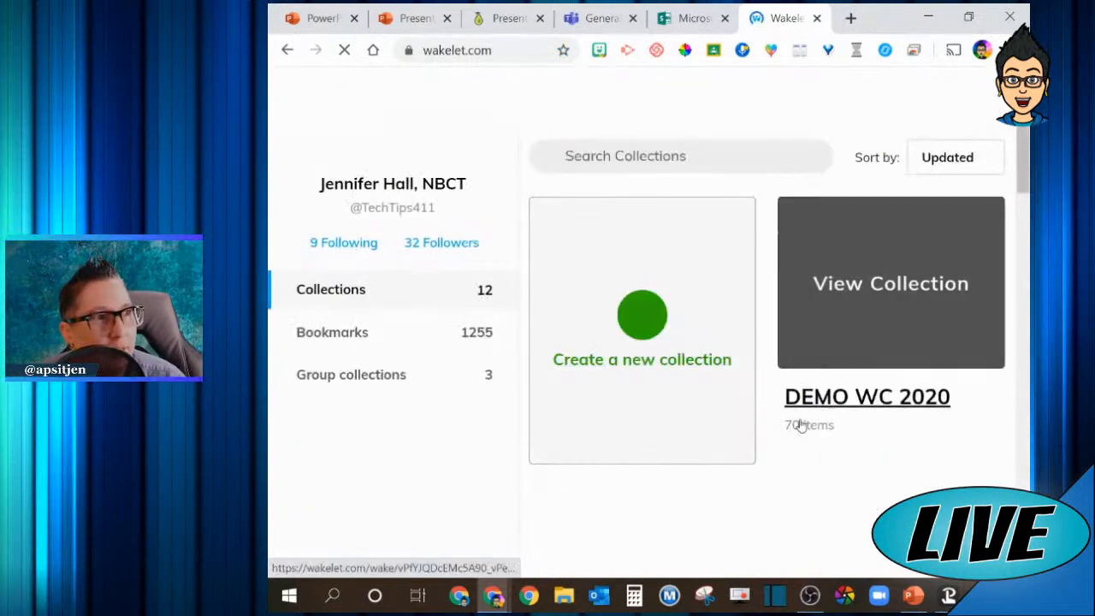
{"action": "scroll", "coordinate": [680, 345], "scroll_direction": "down", "scroll_amount": 2}
{"action": "scroll", "coordinate": [658, 409], "scroll_direction": "down", "scroll_amount": 1}
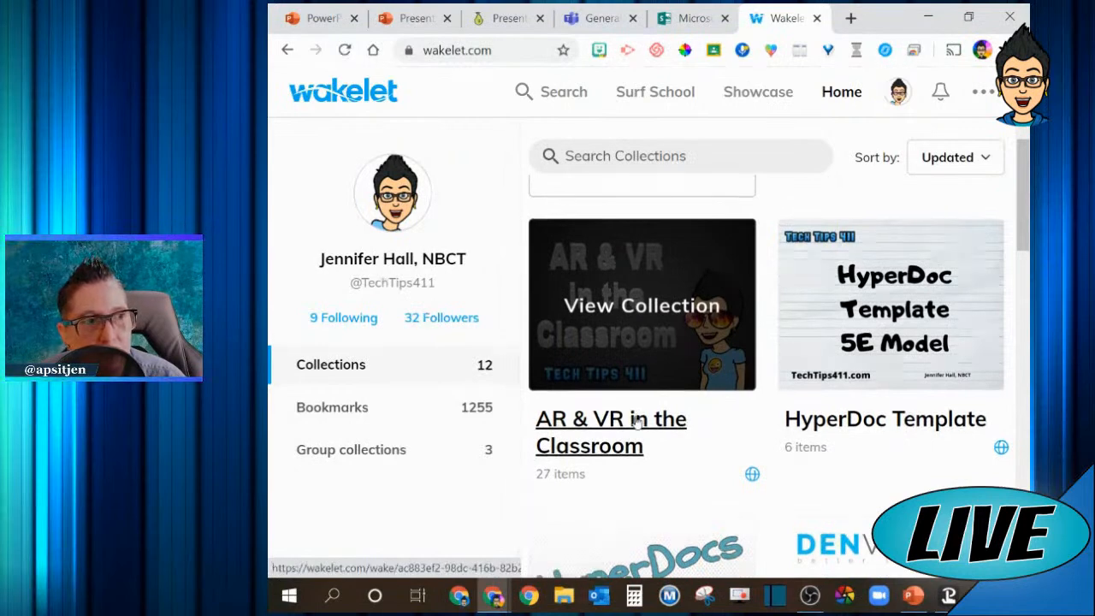
{"action": "left_click", "coordinate": [643, 443]}
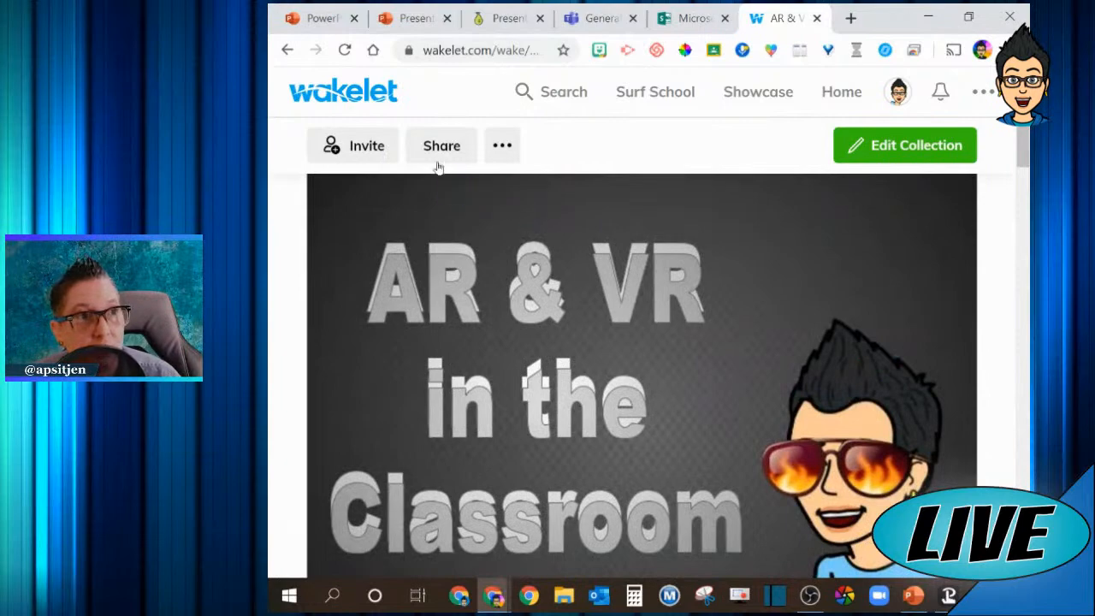
{"action": "left_click", "coordinate": [442, 147]}
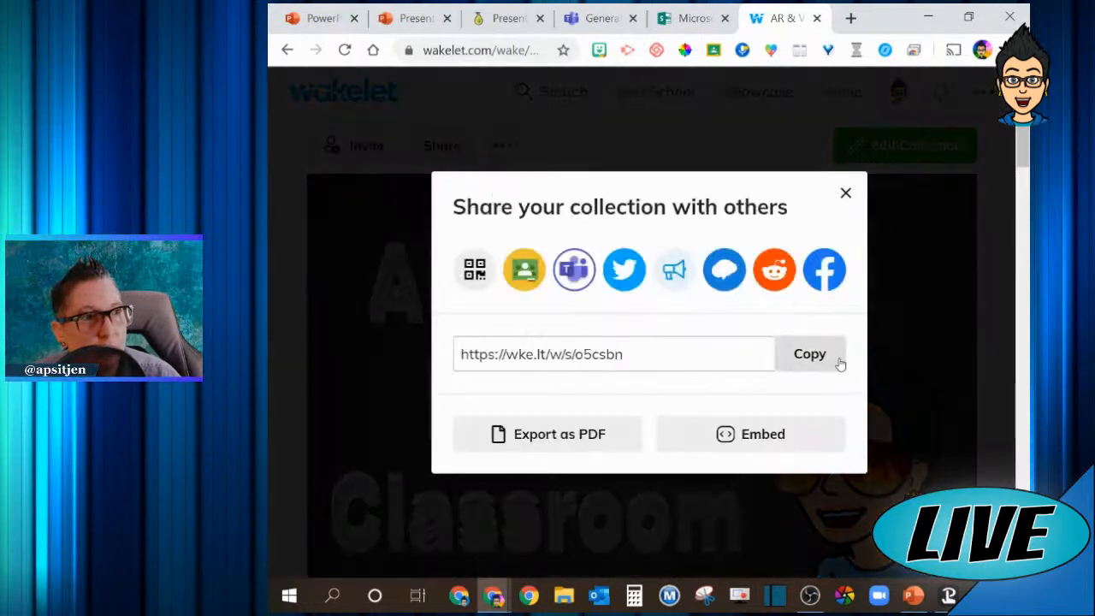
{"action": "left_click", "coordinate": [813, 356]}
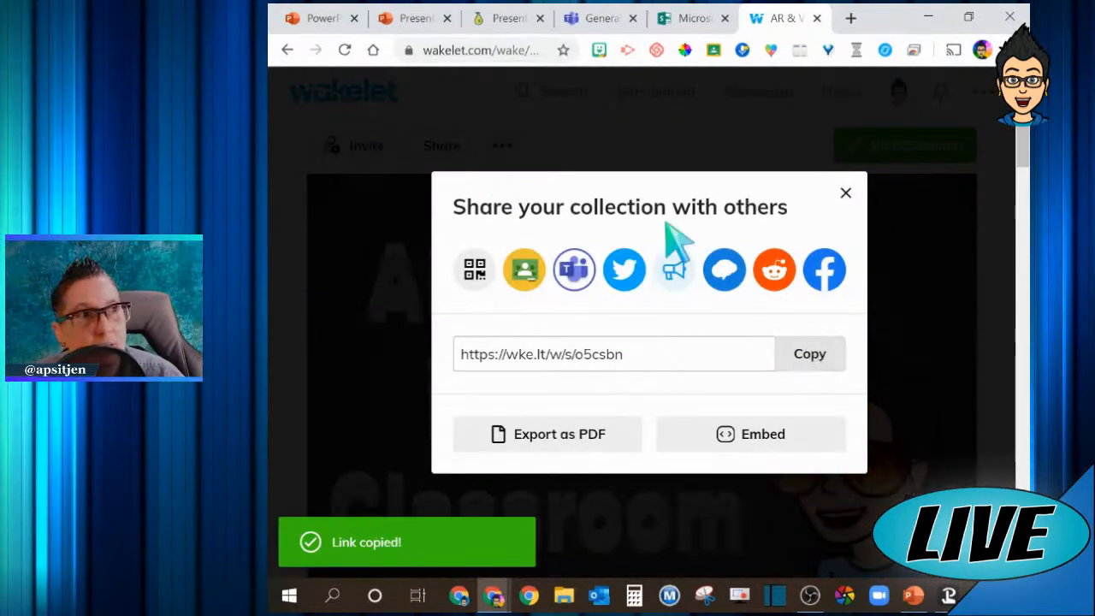
Switch to Teams and try to set up a Wakelet tab in General with the copied link, without posting to the channel.
{"action": "left_click", "coordinate": [609, 20]}
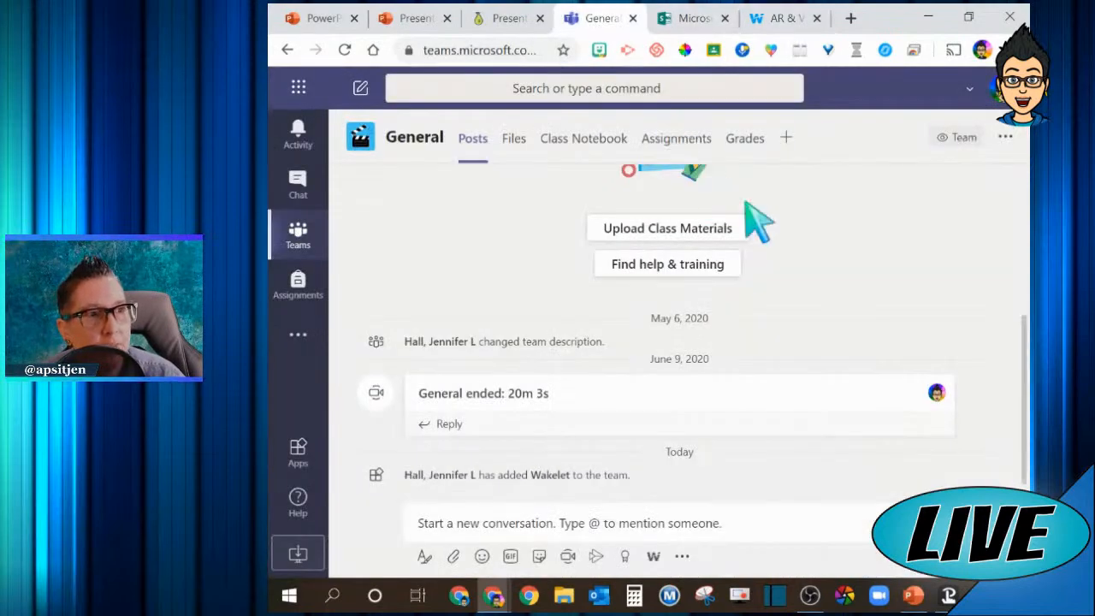
{"action": "scroll", "coordinate": [700, 420], "scroll_direction": "up", "scroll_amount": 3}
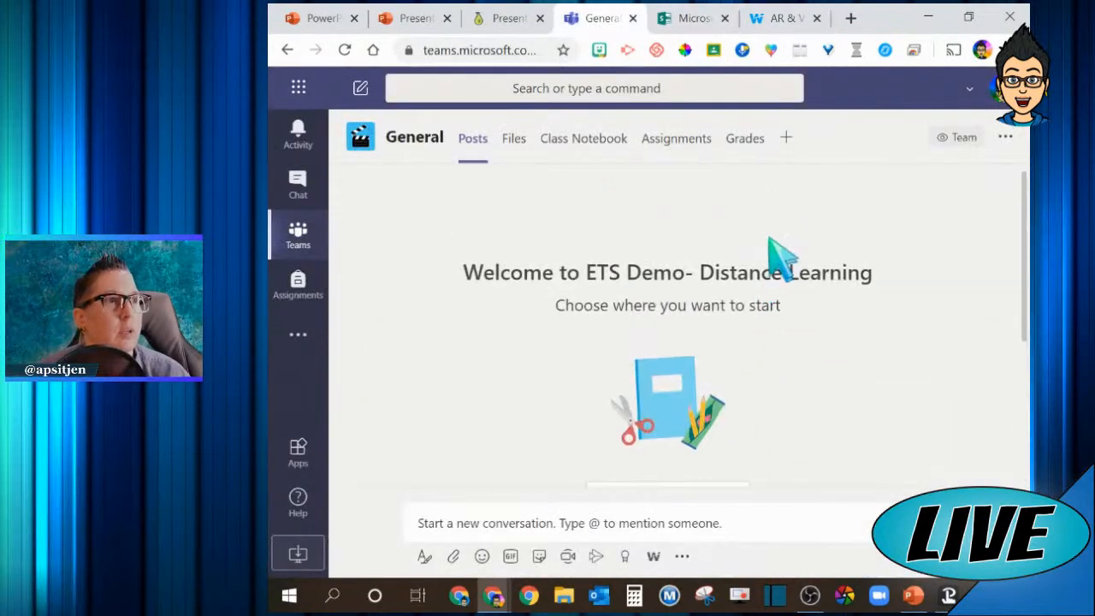
{"action": "left_click", "coordinate": [784, 139]}
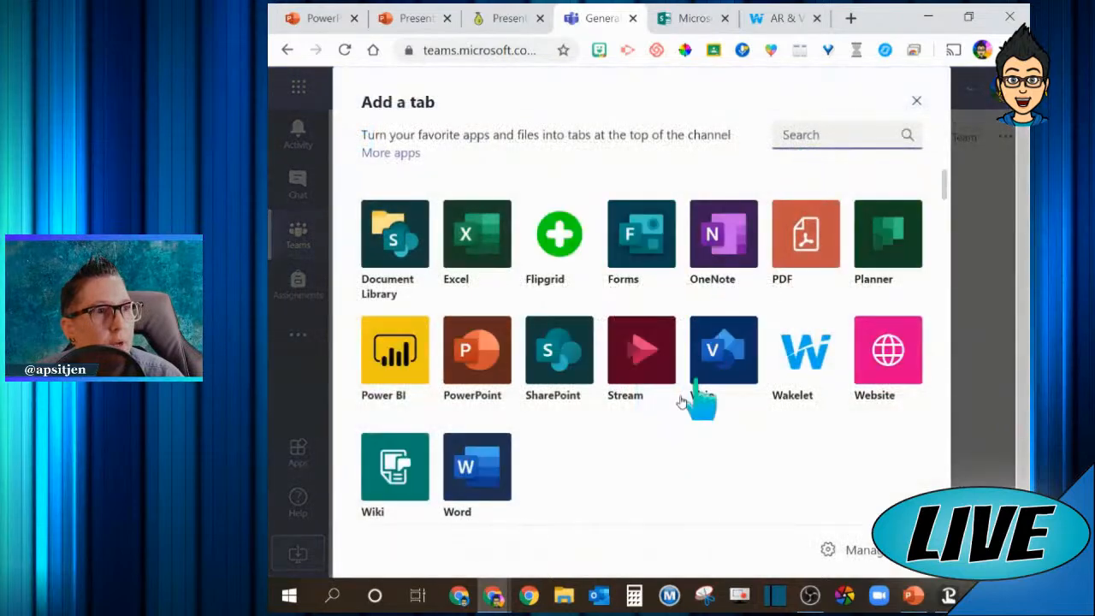
{"action": "left_click", "coordinate": [804, 360]}
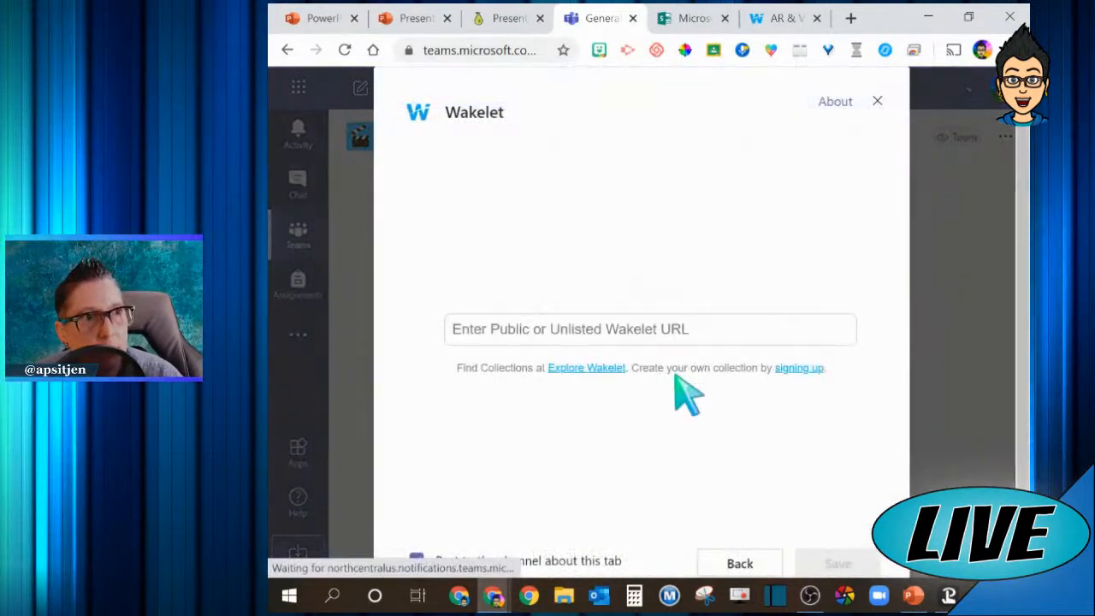
{"action": "key", "text": "ctrl+v"}
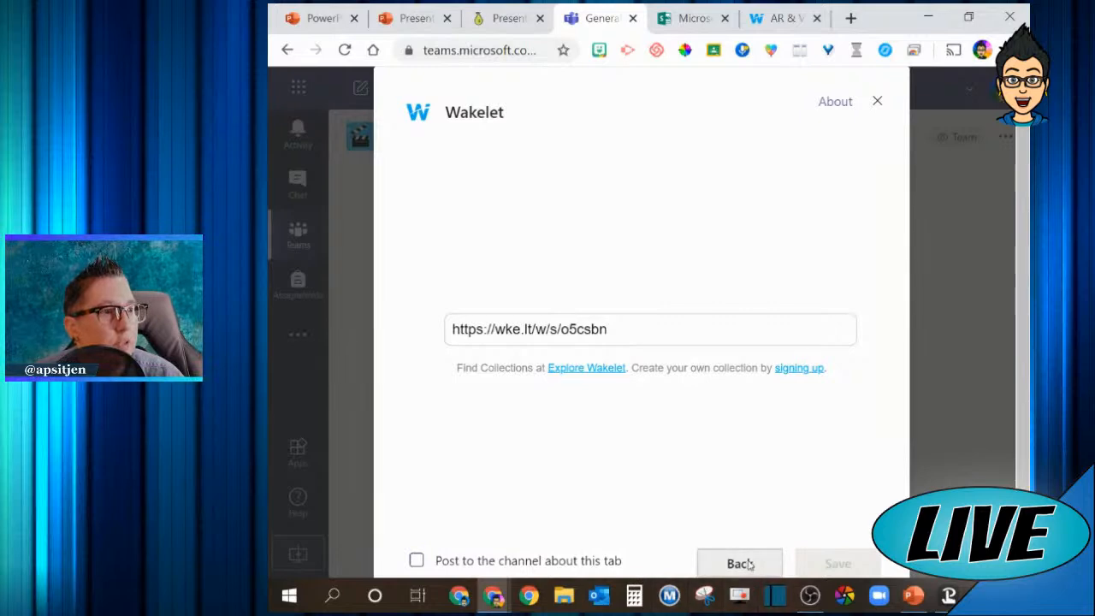
{"action": "scroll", "coordinate": [737, 560], "scroll_direction": "down", "scroll_amount": 1}
{"action": "left_click", "coordinate": [632, 300]}
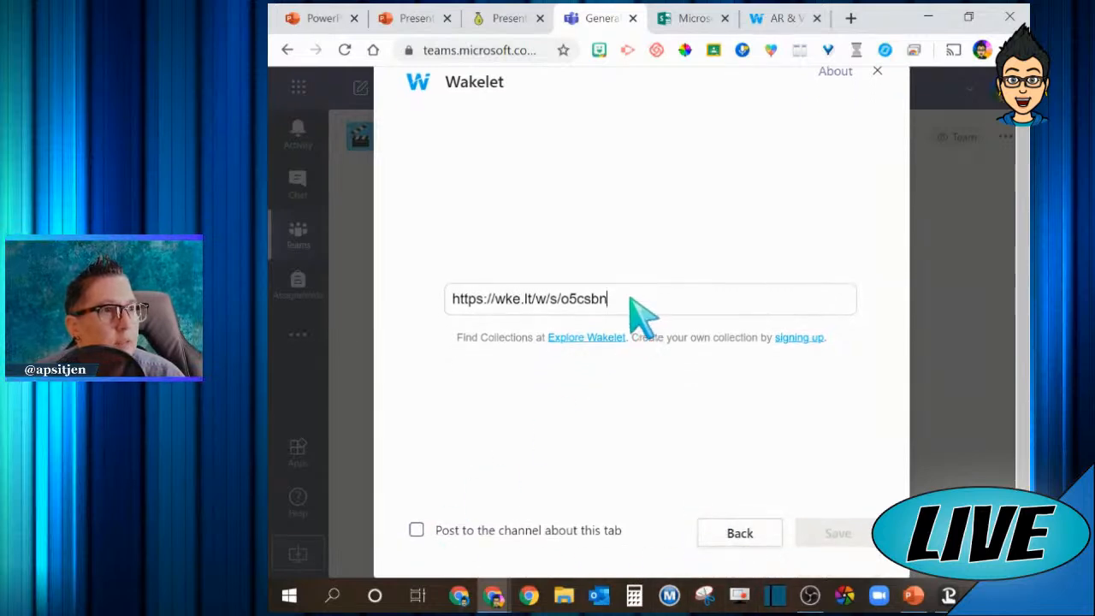
{"action": "scroll", "coordinate": [740, 368], "scroll_direction": "up", "scroll_amount": 1}
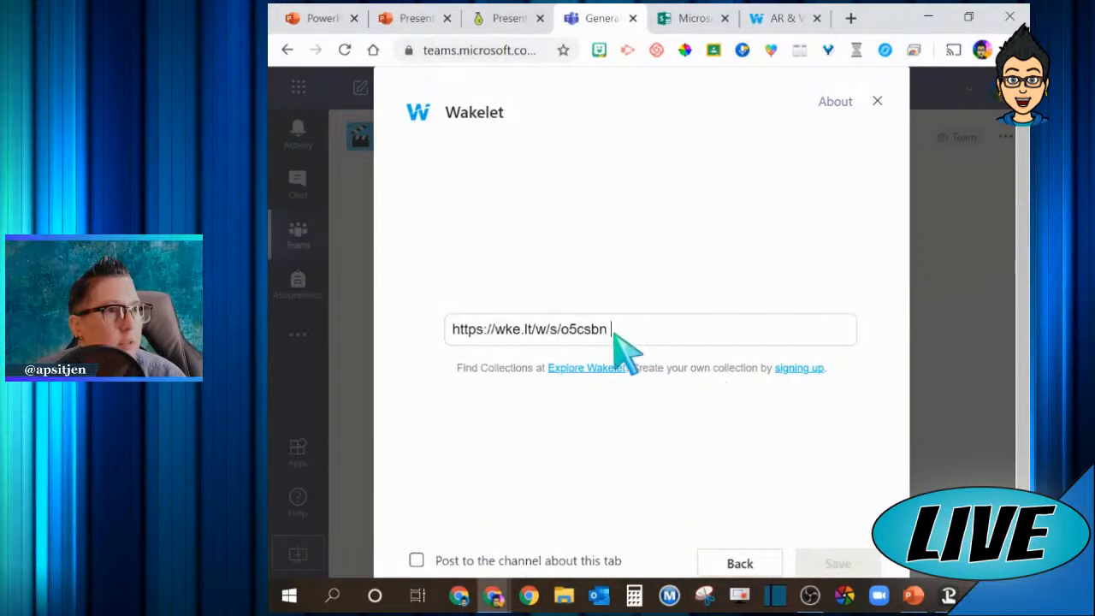
{"action": "left_click", "coordinate": [733, 569]}
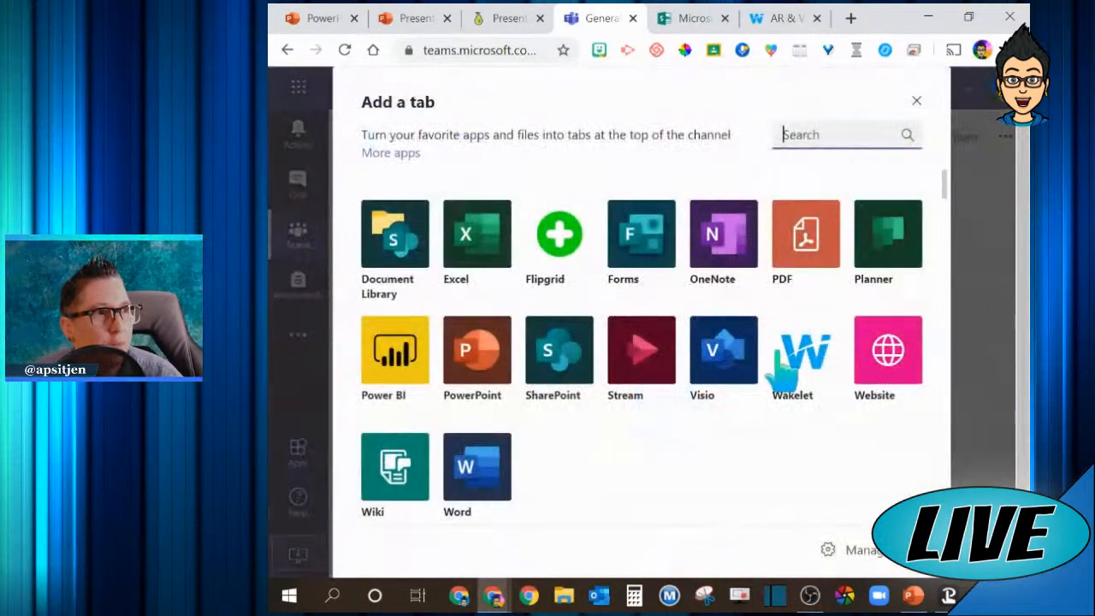
{"action": "left_click", "coordinate": [804, 350]}
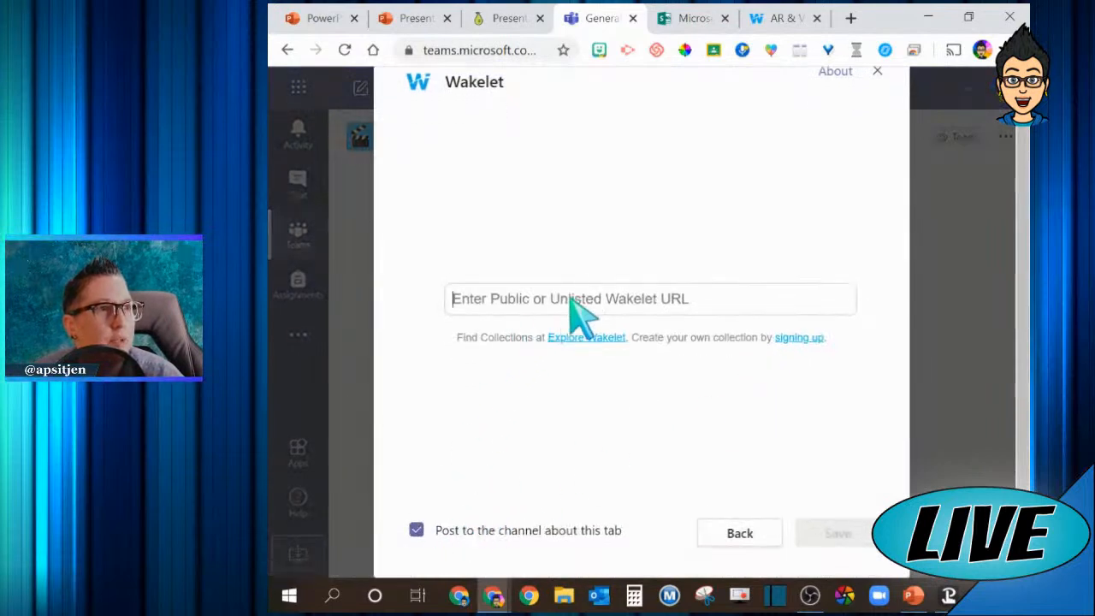
{"action": "right_click", "coordinate": [569, 301]}
{"action": "left_click", "coordinate": [631, 413]}
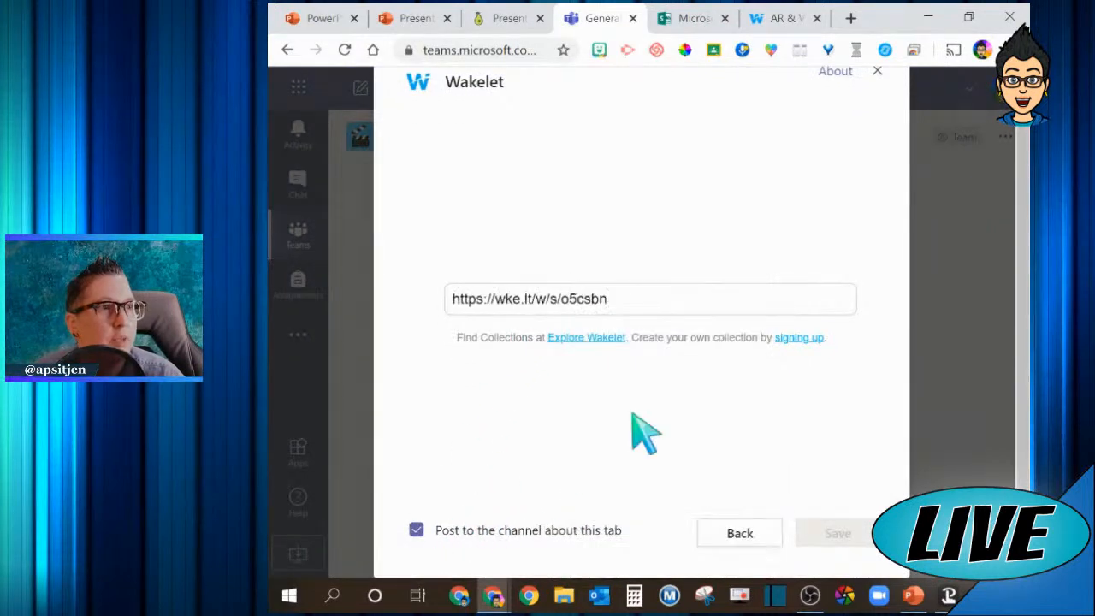
{"action": "left_click", "coordinate": [877, 72]}
Switch back to Wakelet, look over the "AR & VR in the Classroom" collection page, and copy its share link again.
{"action": "left_click", "coordinate": [780, 18]}
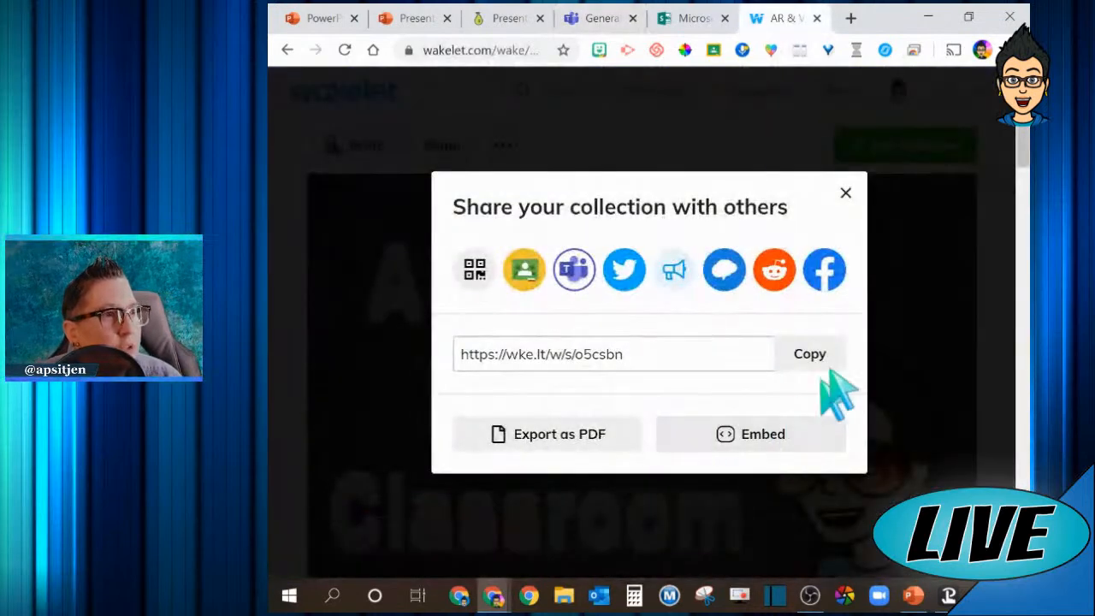
{"action": "left_click", "coordinate": [844, 194]}
{"action": "scroll", "coordinate": [552, 453], "scroll_direction": "down", "scroll_amount": 4}
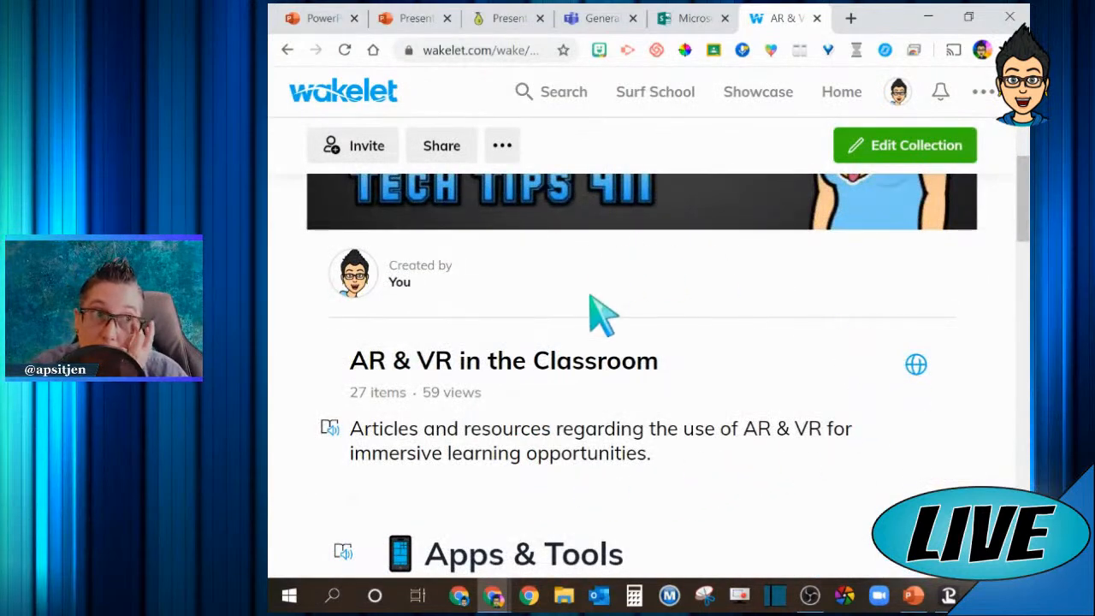
{"action": "scroll", "coordinate": [599, 306], "scroll_direction": "up", "scroll_amount": 4}
{"action": "left_click", "coordinate": [442, 147]}
{"action": "left_click", "coordinate": [811, 355]}
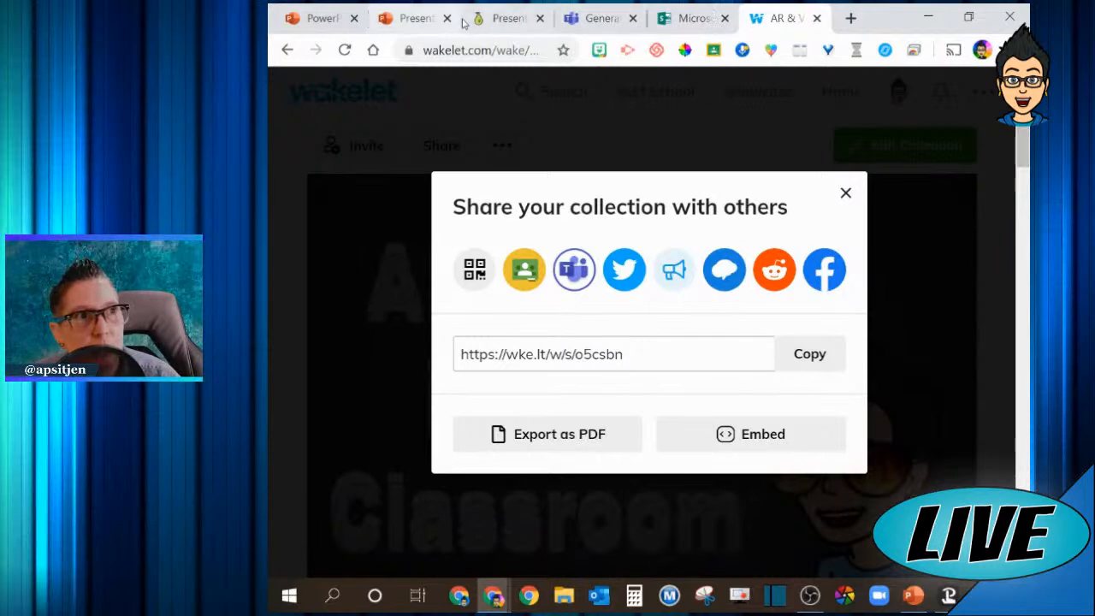
{"action": "left_click", "coordinate": [684, 18]}
{"action": "left_click", "coordinate": [583, 19]}
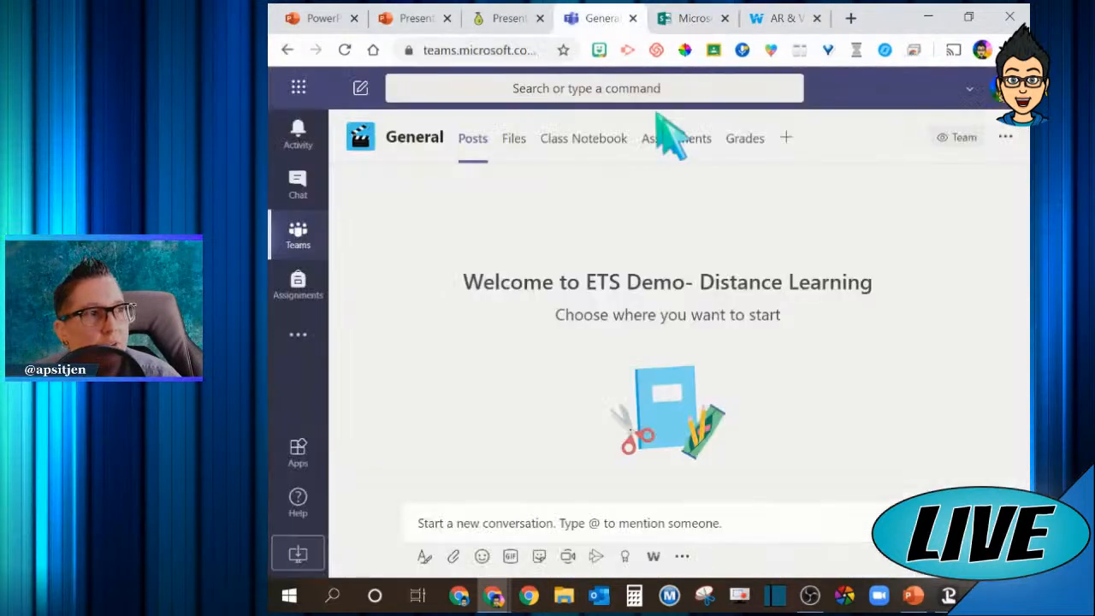
{"action": "left_click", "coordinate": [786, 140]}
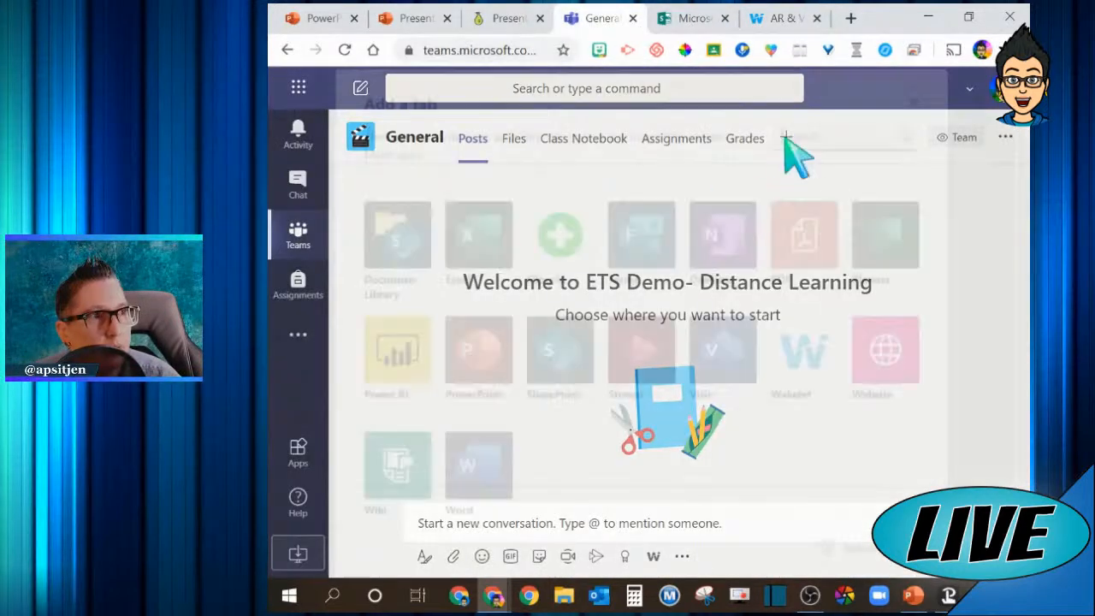
{"action": "left_click", "coordinate": [824, 351]}
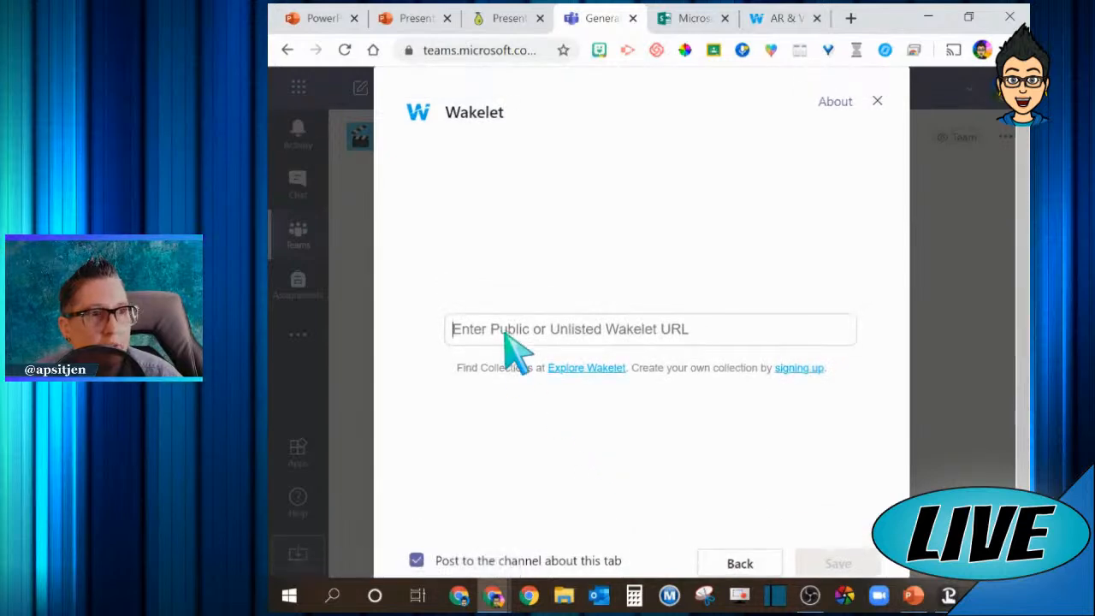
{"action": "key", "text": "ctrl+v"}
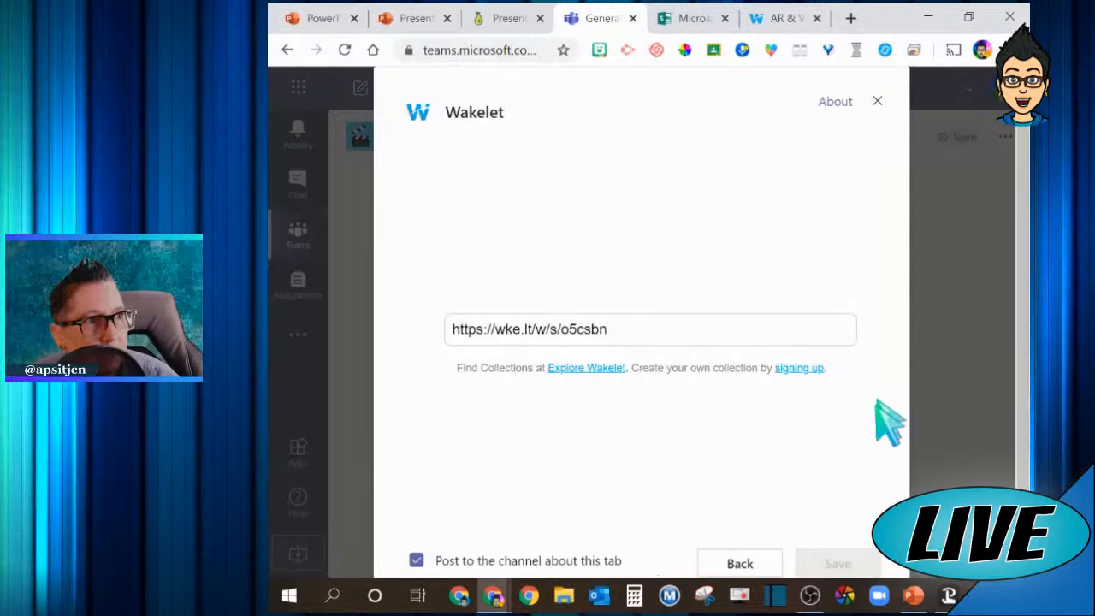
{"action": "left_click", "coordinate": [877, 101]}
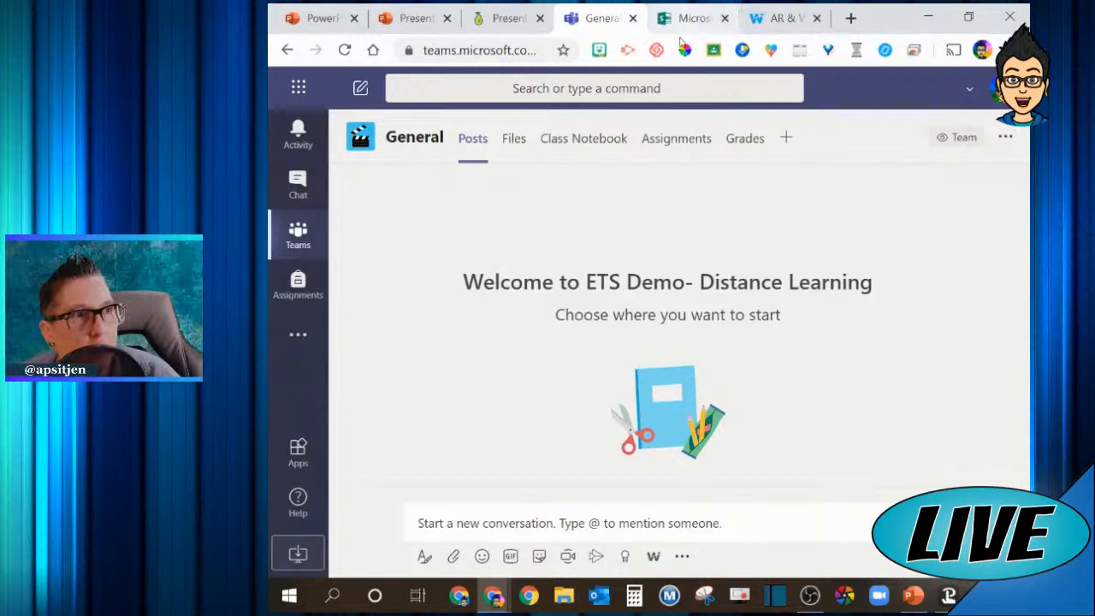
Switch to Wakelet, try sharing the collection directly to Teams with the signed-in Microsoft account, and close the sign-in window and share dialog.
{"action": "left_click", "coordinate": [774, 18]}
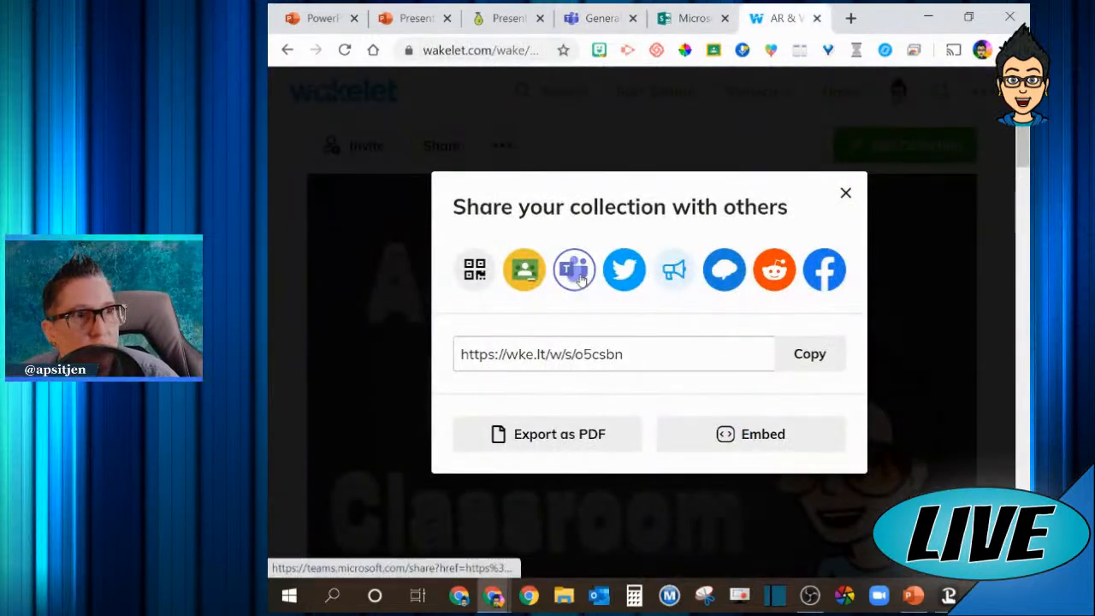
{"action": "left_click", "coordinate": [574, 270]}
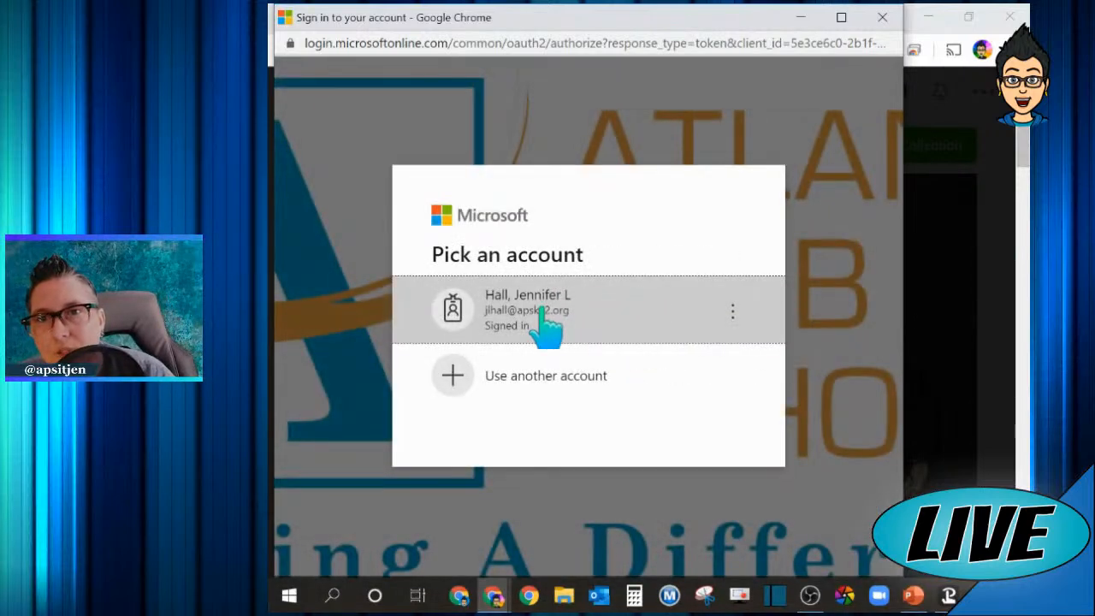
{"action": "left_click", "coordinate": [721, 306]}
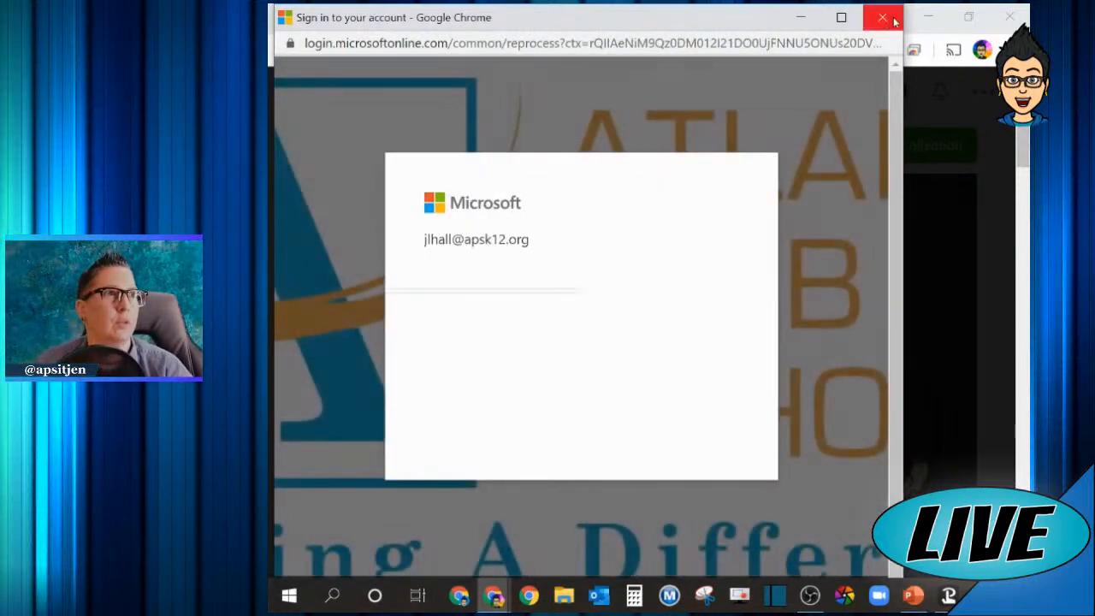
{"action": "left_click", "coordinate": [886, 18]}
{"action": "left_click", "coordinate": [845, 190]}
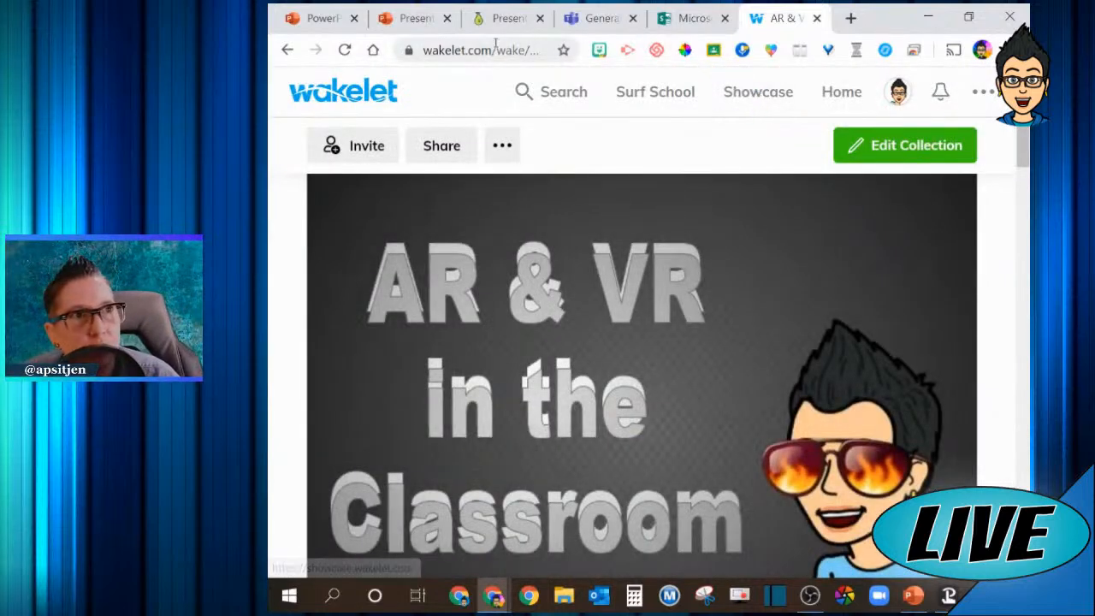
Switch to the desktop PowerPoint presentation, show the "Word - Dictate" slide, and minimize PowerPoint.
{"action": "left_click", "coordinate": [412, 25]}
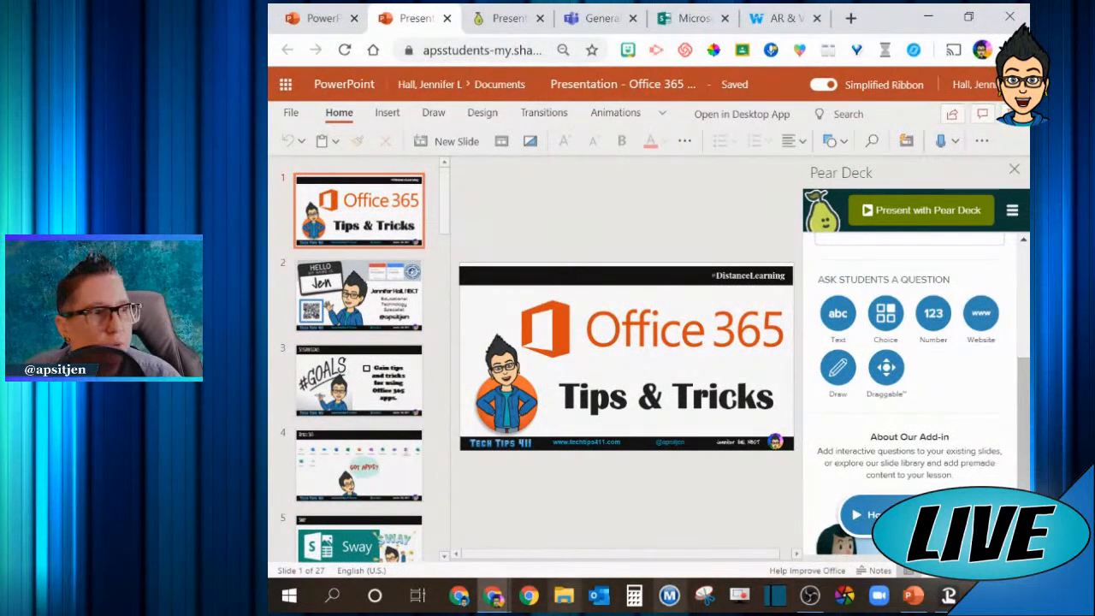
{"action": "left_click", "coordinate": [915, 599]}
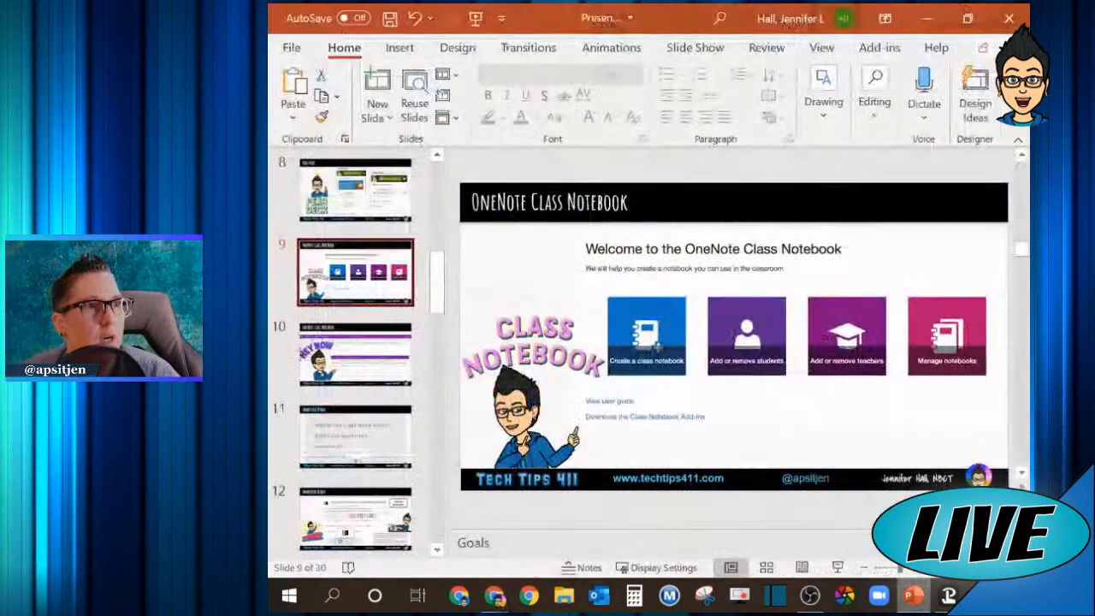
{"action": "scroll", "coordinate": [322, 390], "scroll_direction": "down", "scroll_amount": 5}
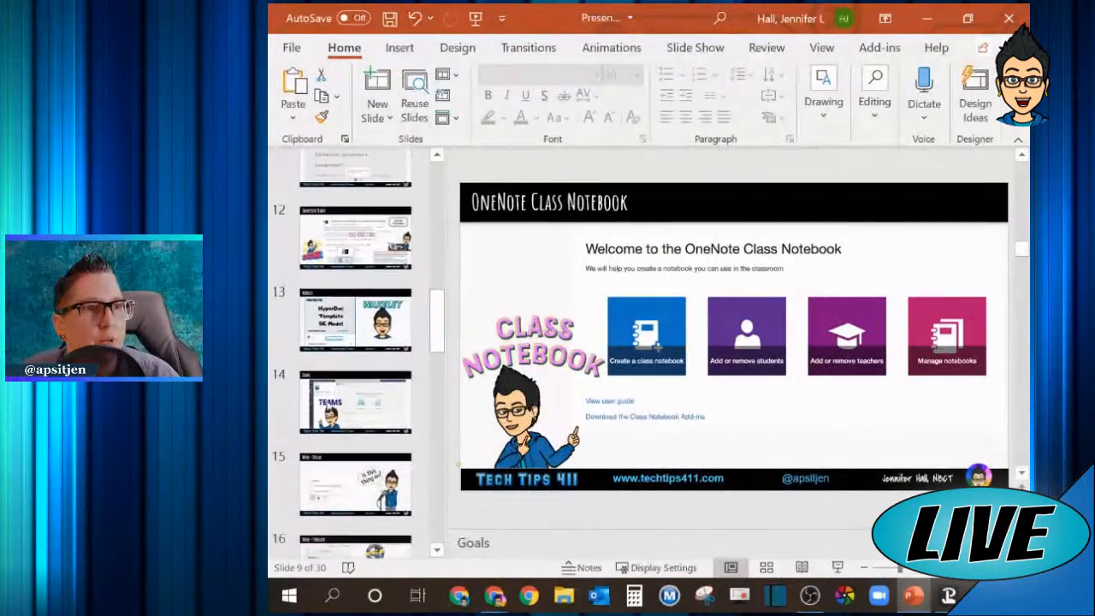
{"action": "left_click", "coordinate": [357, 402]}
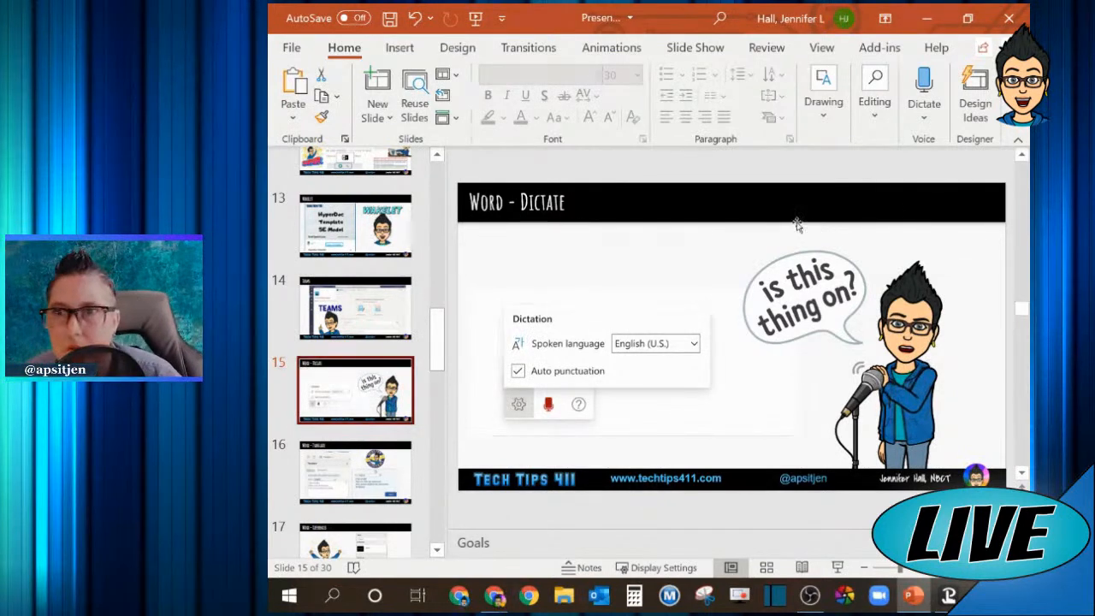
{"action": "left_click", "coordinate": [928, 20]}
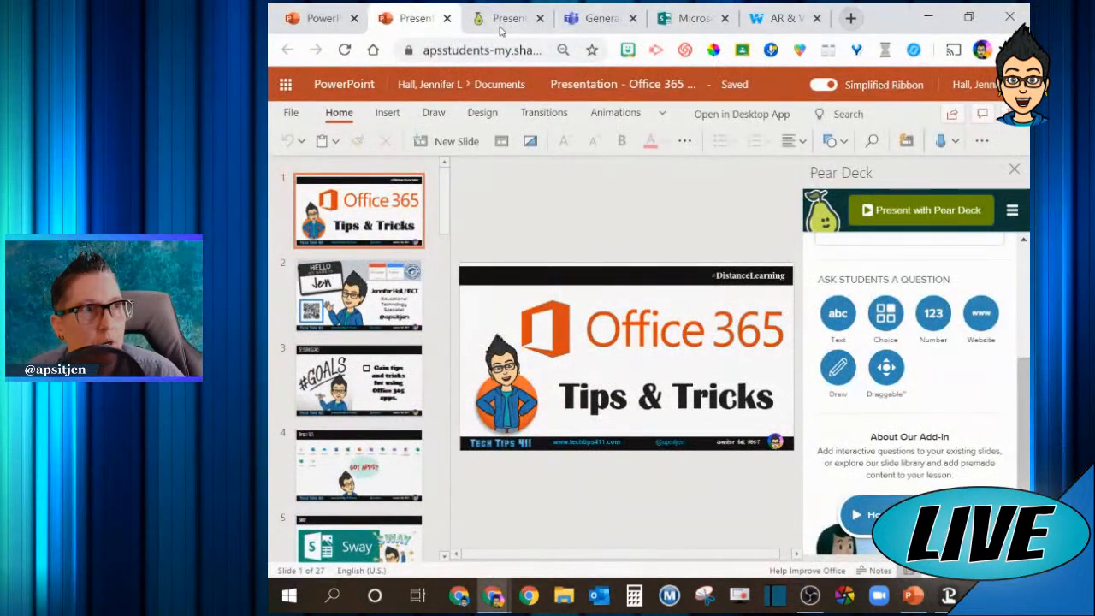
Create a blank document in Word for the web and dictate a paragraph about using the microphone with diverse learners.
{"action": "left_click", "coordinate": [285, 83]}
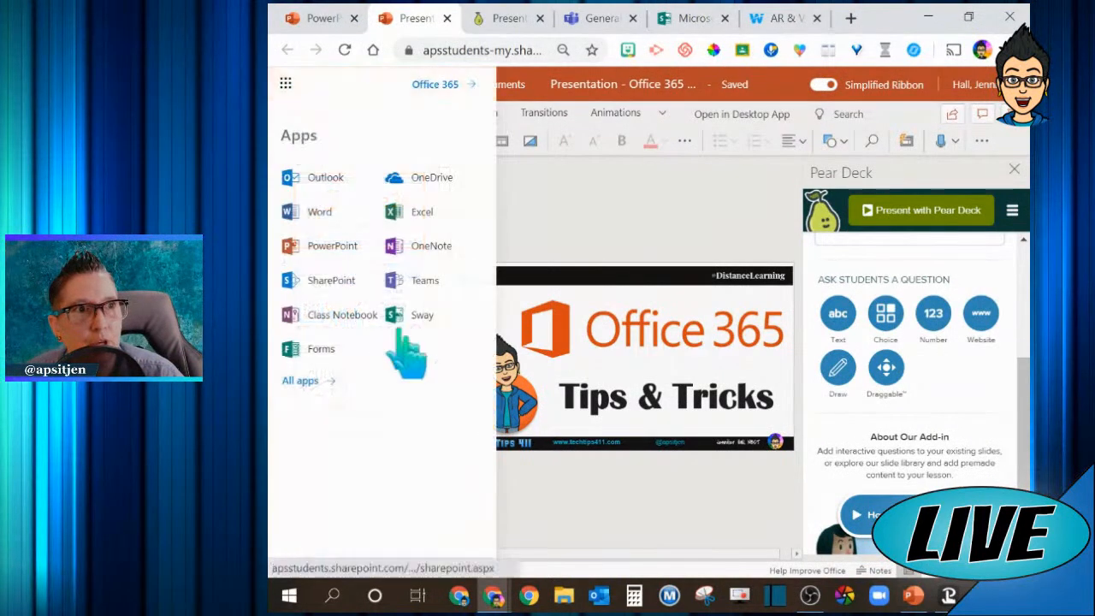
{"action": "left_click", "coordinate": [332, 216]}
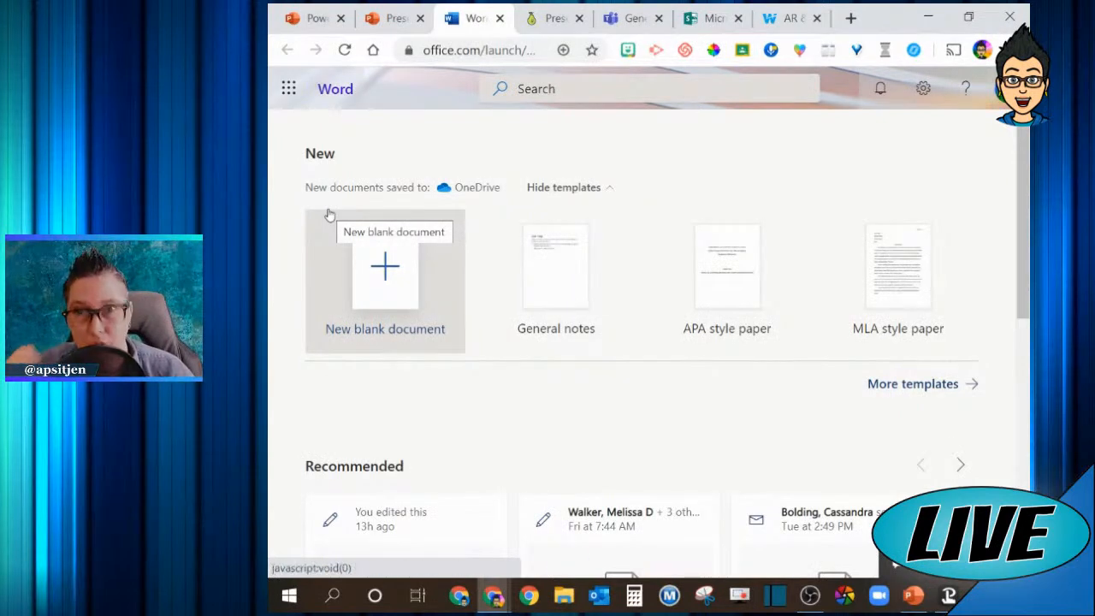
{"action": "left_click", "coordinate": [386, 272]}
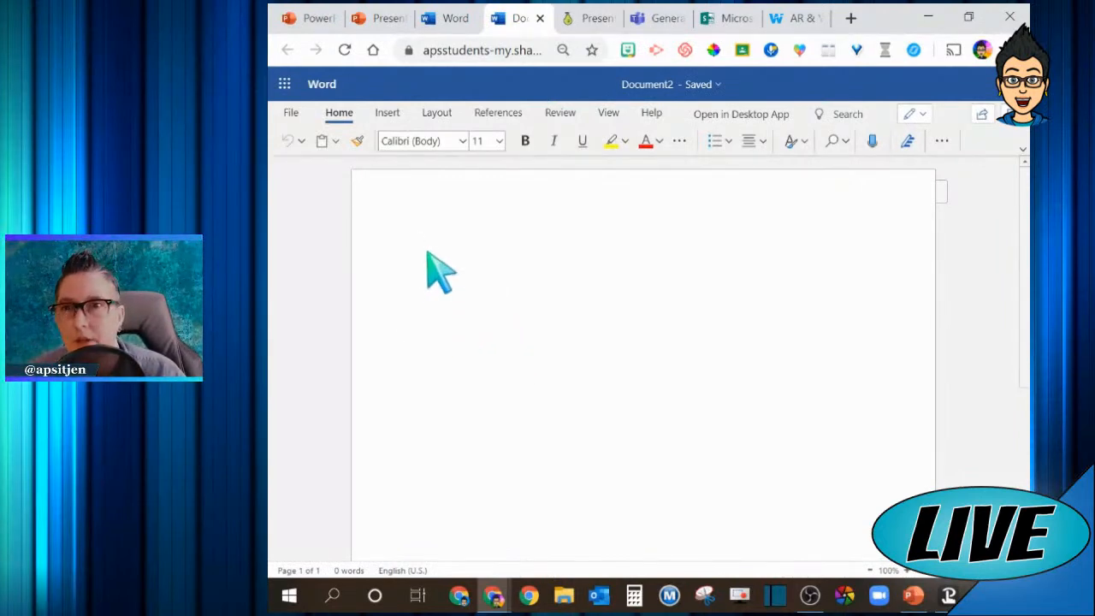
{"action": "left_click", "coordinate": [873, 142]}
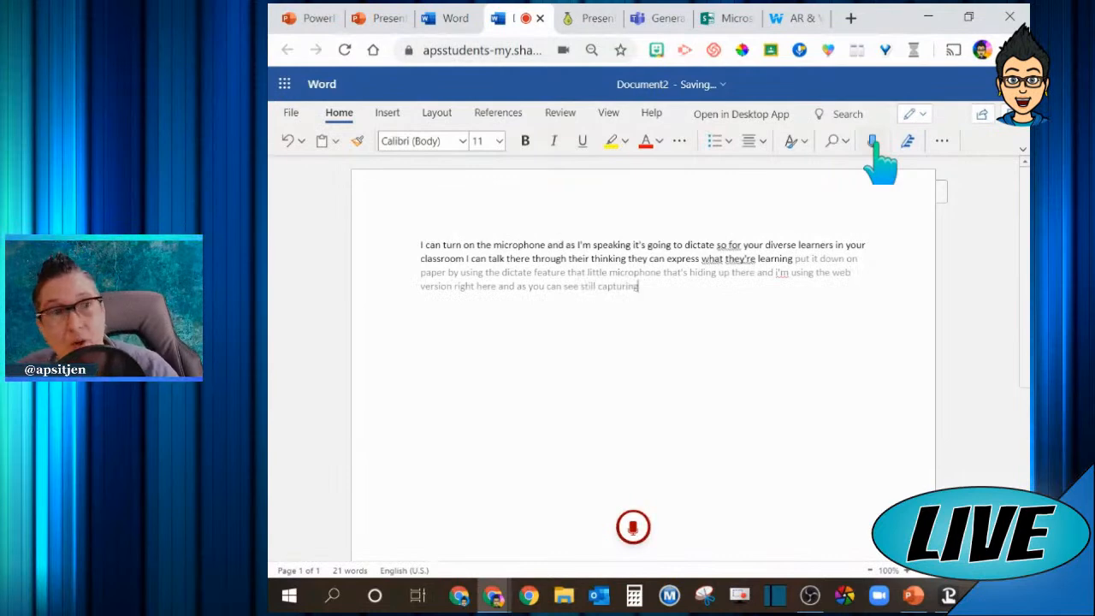
{"action": "left_click", "coordinate": [625, 527]}
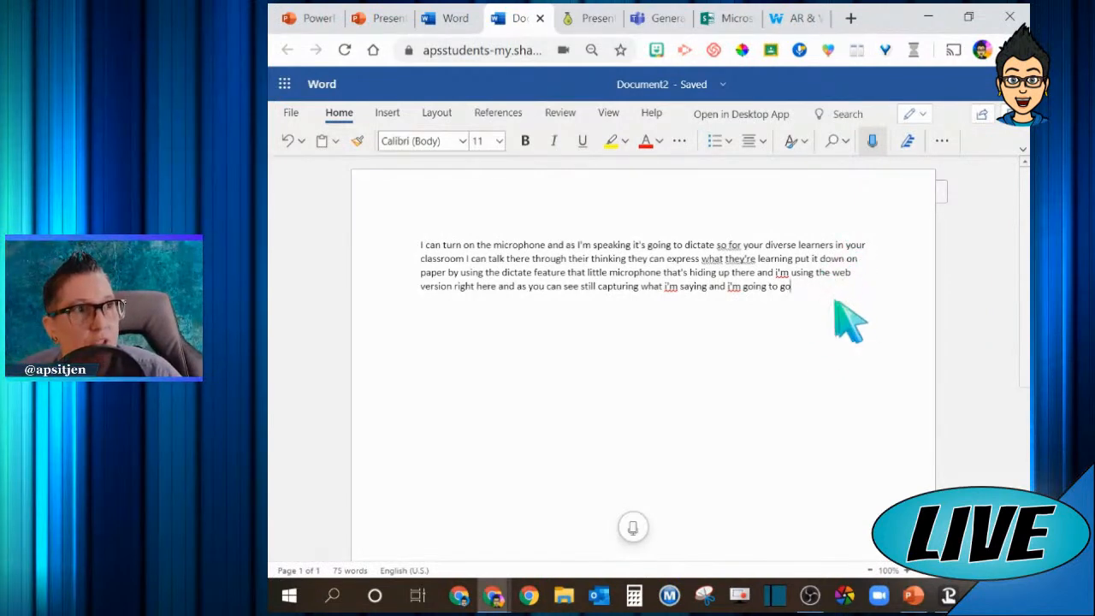
Look through the additional paragraph and review options, run the accessibility check on the dictated document, and close its results.
{"action": "left_click", "coordinate": [942, 142]}
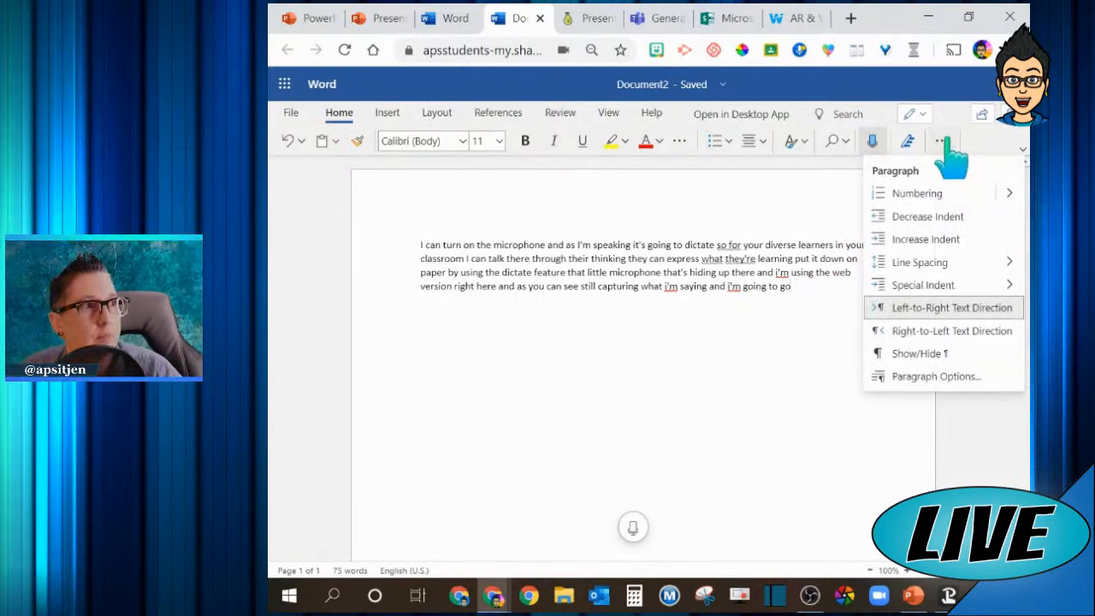
{"action": "left_click", "coordinate": [734, 460]}
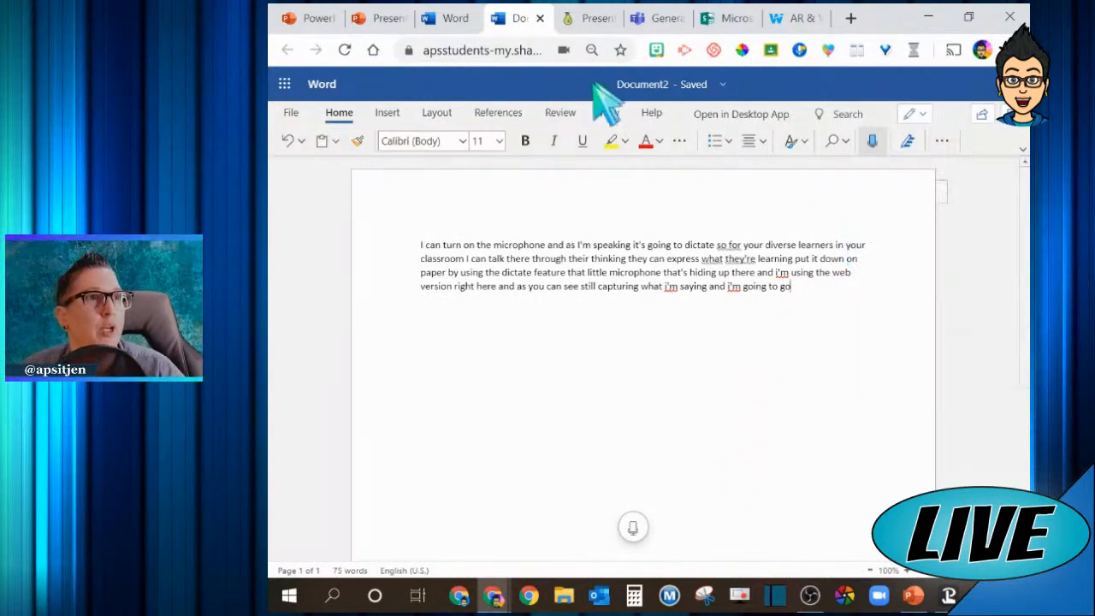
{"action": "left_click", "coordinate": [561, 121]}
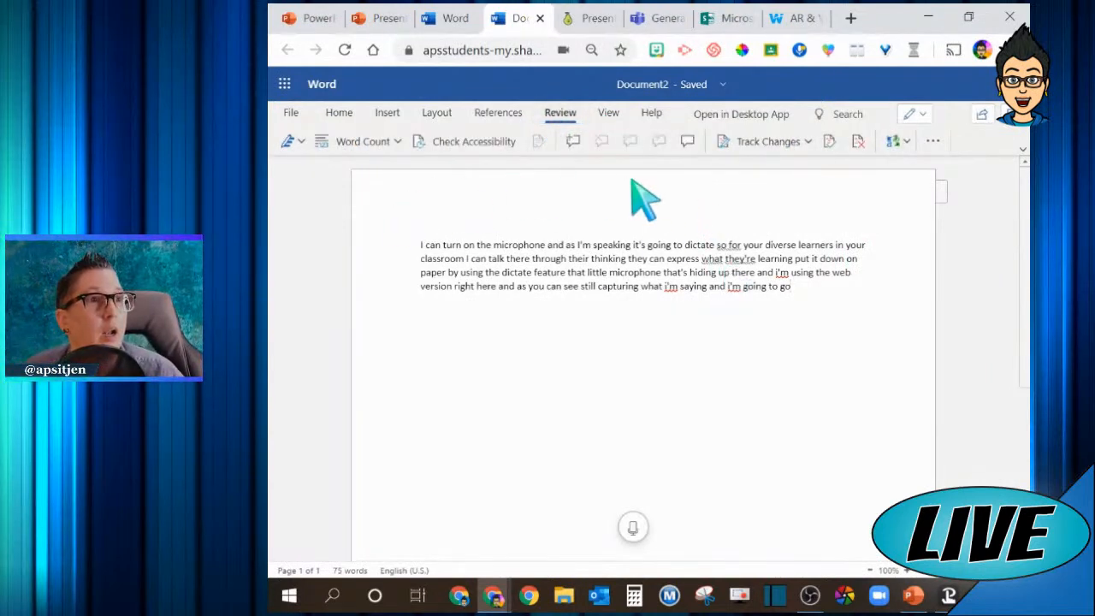
{"action": "left_click", "coordinate": [932, 141]}
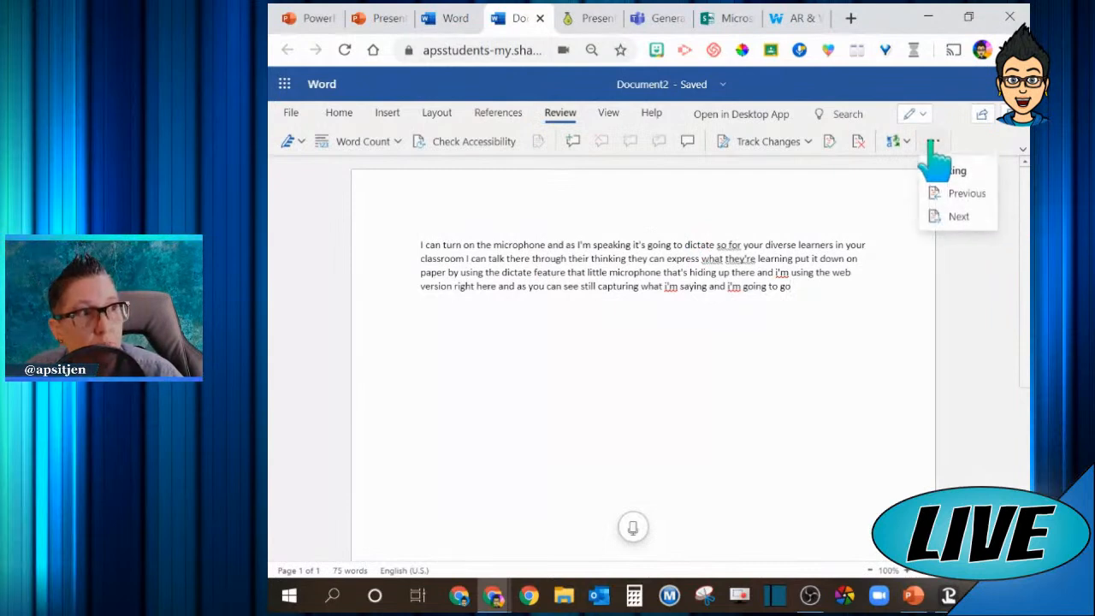
{"action": "left_click", "coordinate": [905, 367]}
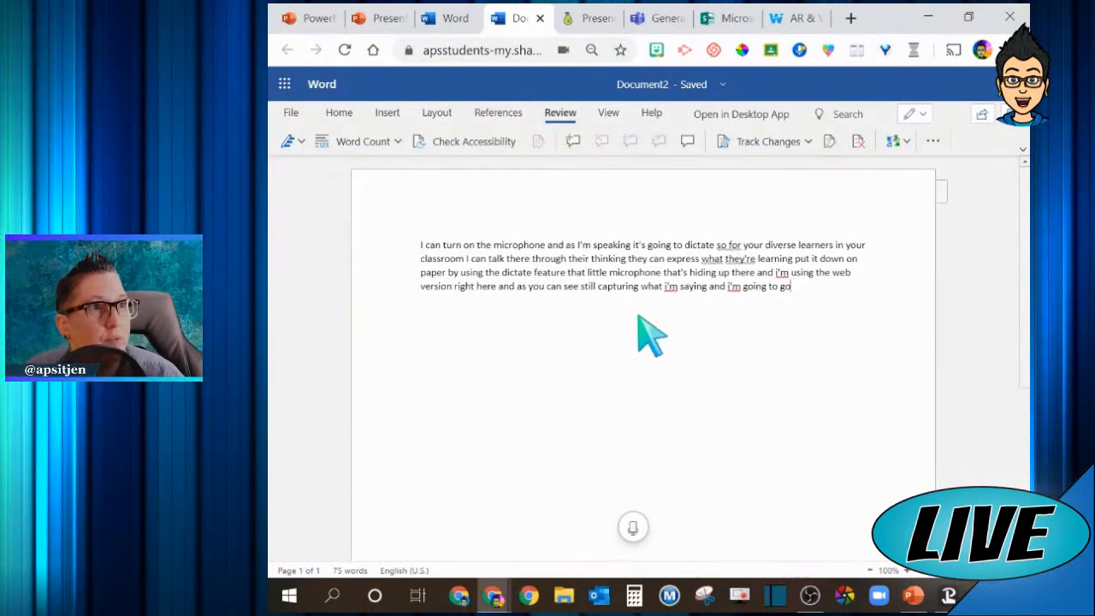
{"action": "left_click", "coordinate": [474, 143]}
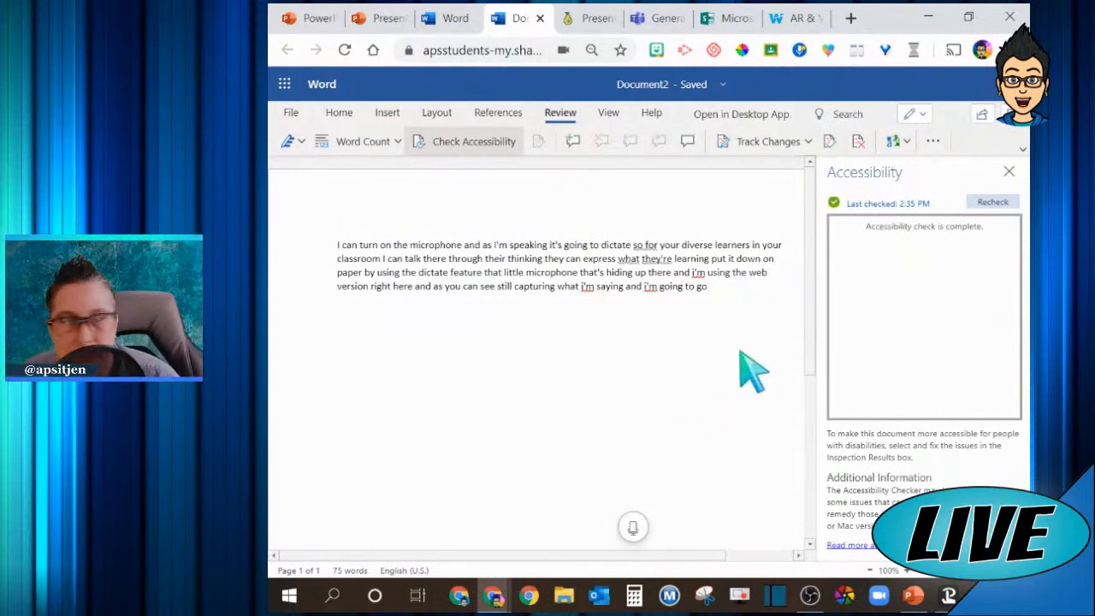
{"action": "left_click", "coordinate": [1010, 172]}
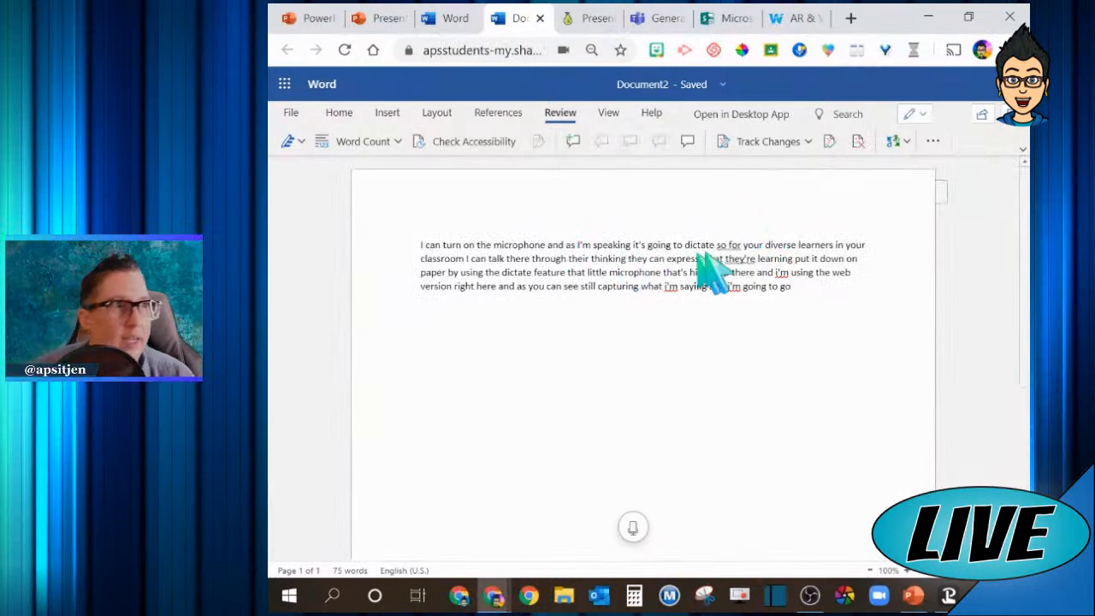
Create a German translated copy of the whole document with source language auto-detection, view it, and close it.
{"action": "left_click", "coordinate": [907, 141]}
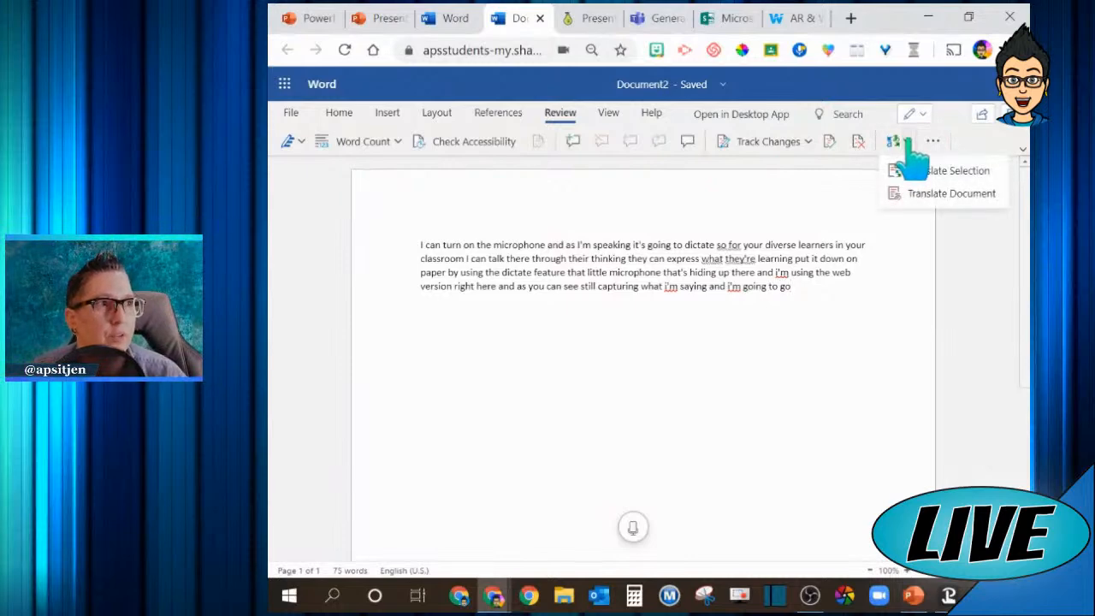
{"action": "left_click", "coordinate": [947, 197]}
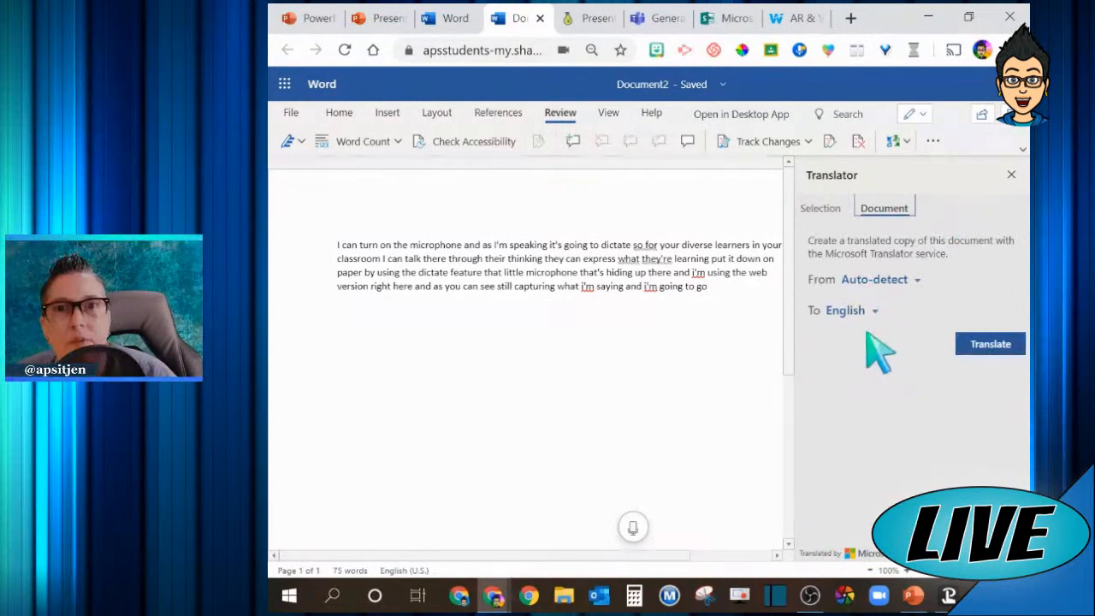
{"action": "left_click", "coordinate": [874, 314]}
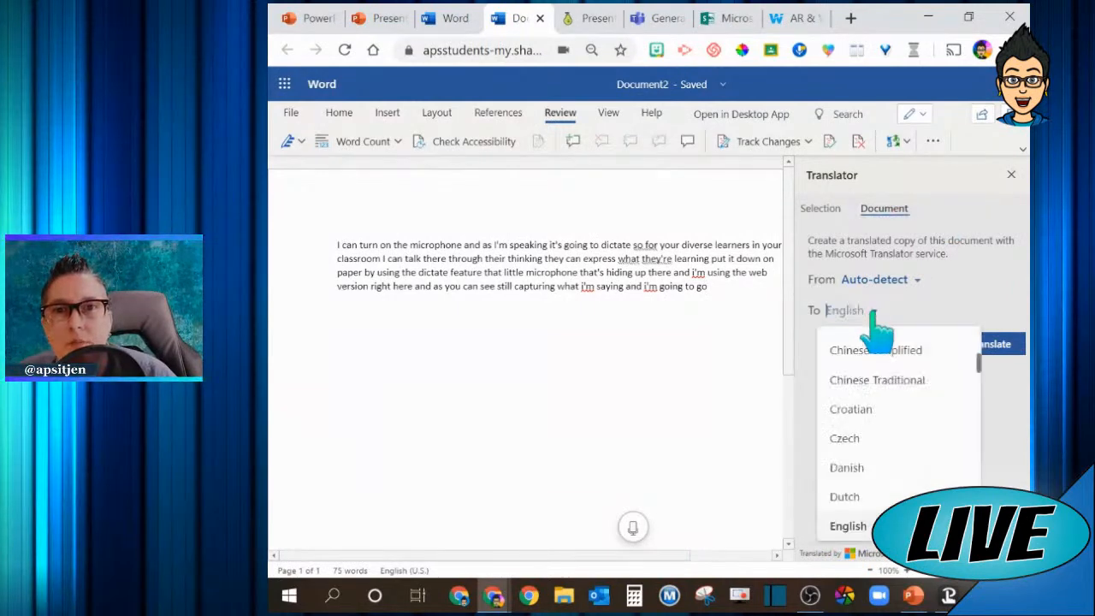
{"action": "scroll", "coordinate": [882, 454], "scroll_direction": "down", "scroll_amount": 3}
{"action": "scroll", "coordinate": [865, 458], "scroll_direction": "down", "scroll_amount": 1}
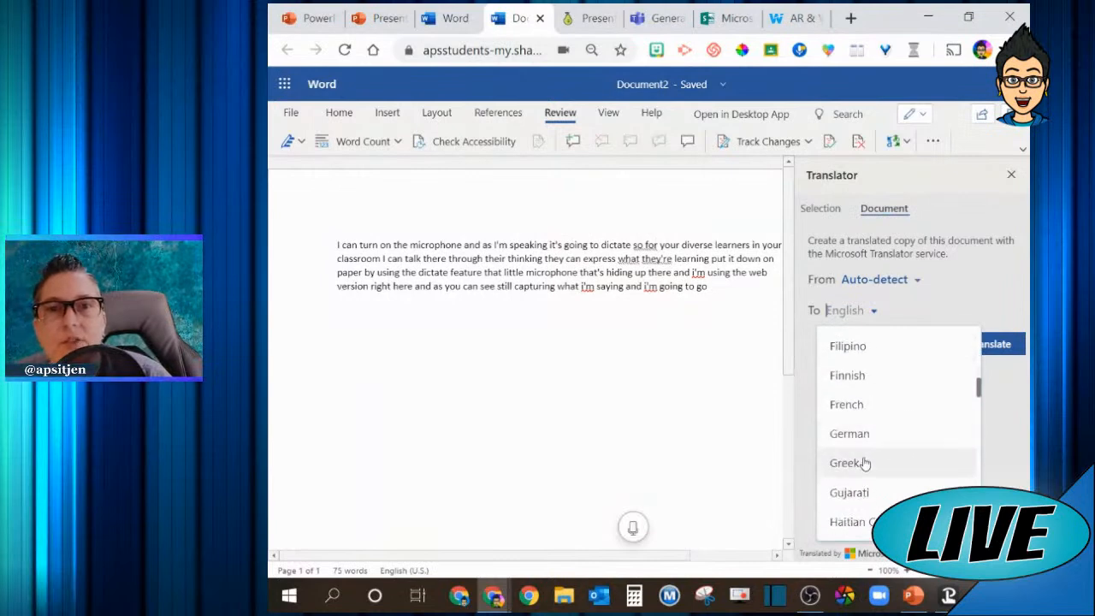
{"action": "left_click", "coordinate": [857, 437]}
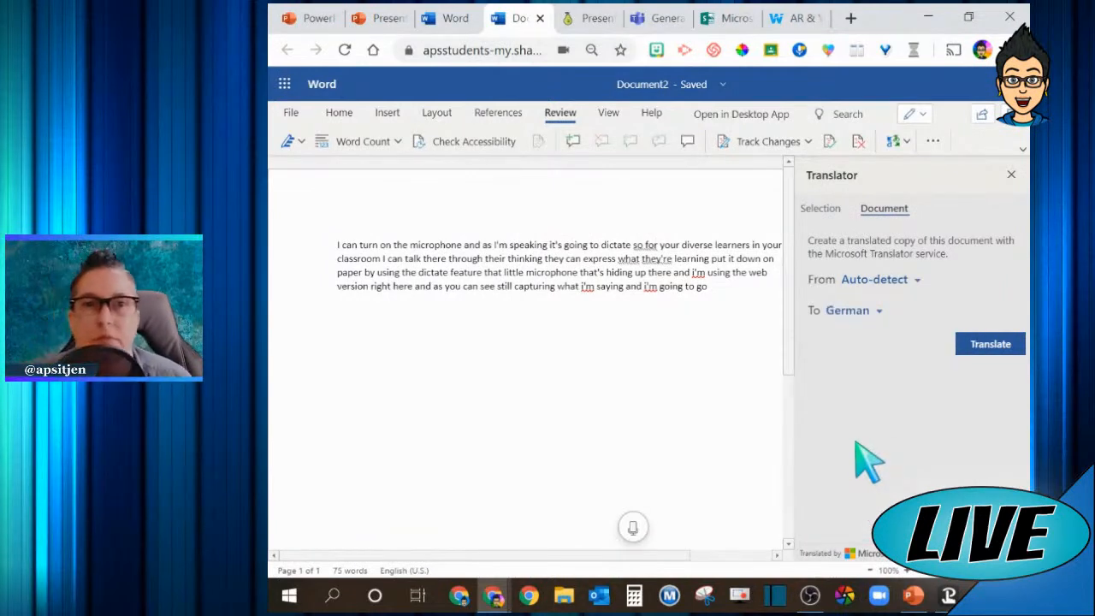
{"action": "left_click", "coordinate": [982, 346]}
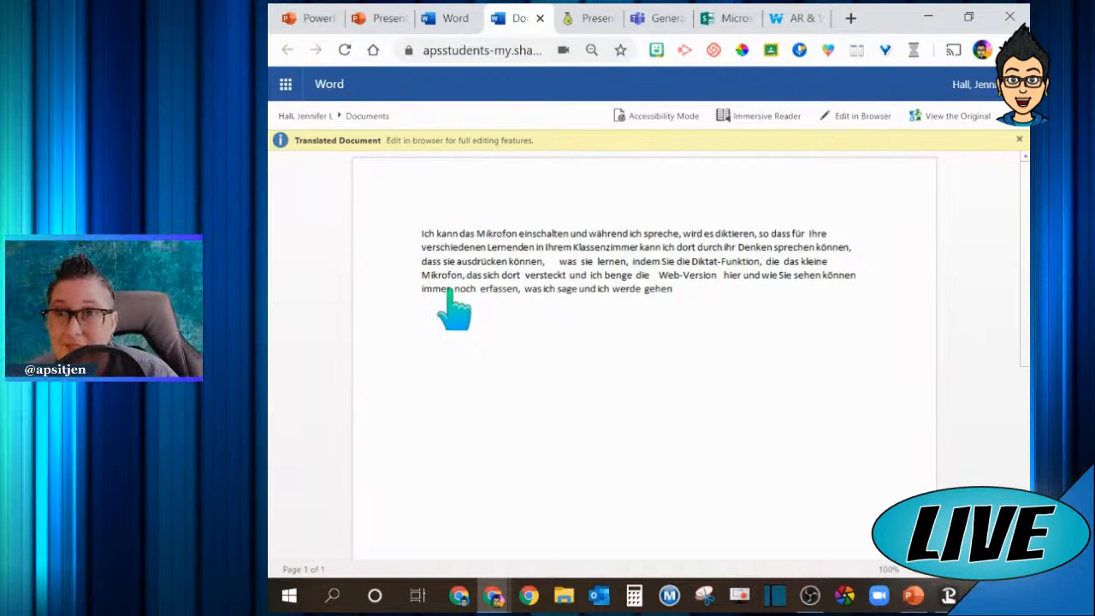
{"action": "left_click", "coordinate": [541, 19]}
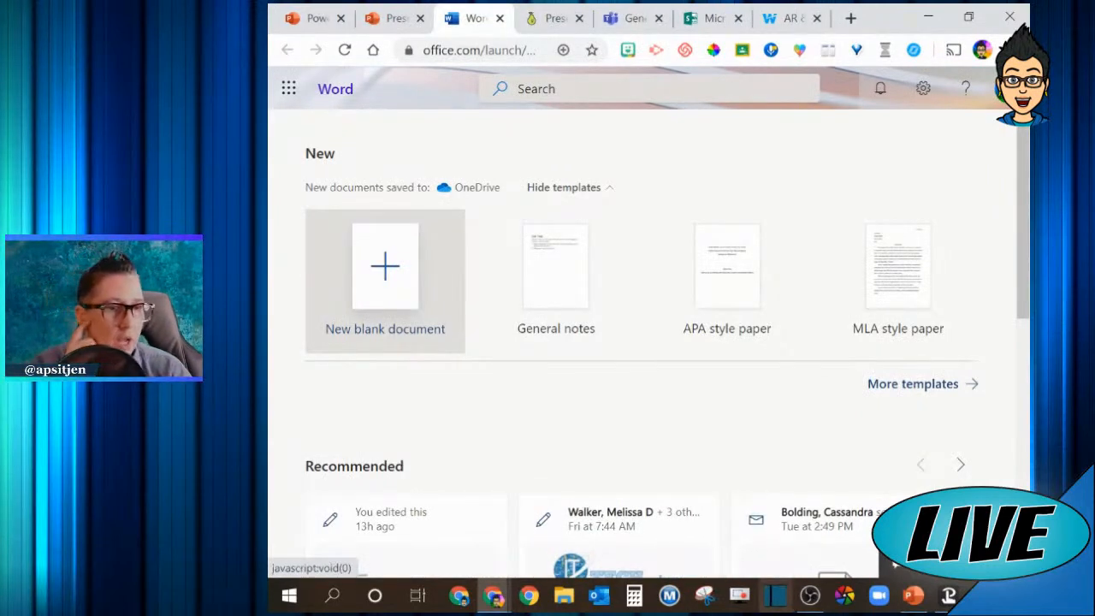
Switch to the PowerPoint presentation and show the "Word - Translate" slide.
{"action": "left_click", "coordinate": [914, 596]}
{"action": "scroll", "coordinate": [348, 394], "scroll_direction": "down", "scroll_amount": 2}
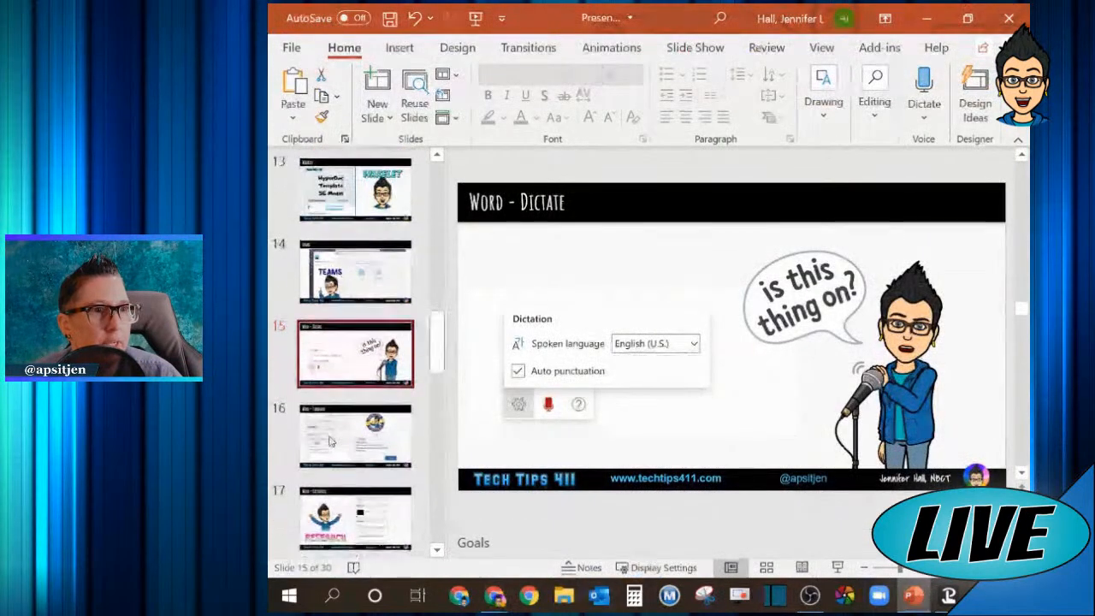
{"action": "left_click", "coordinate": [349, 395]}
{"action": "scroll", "coordinate": [347, 429], "scroll_direction": "down", "scroll_amount": 2}
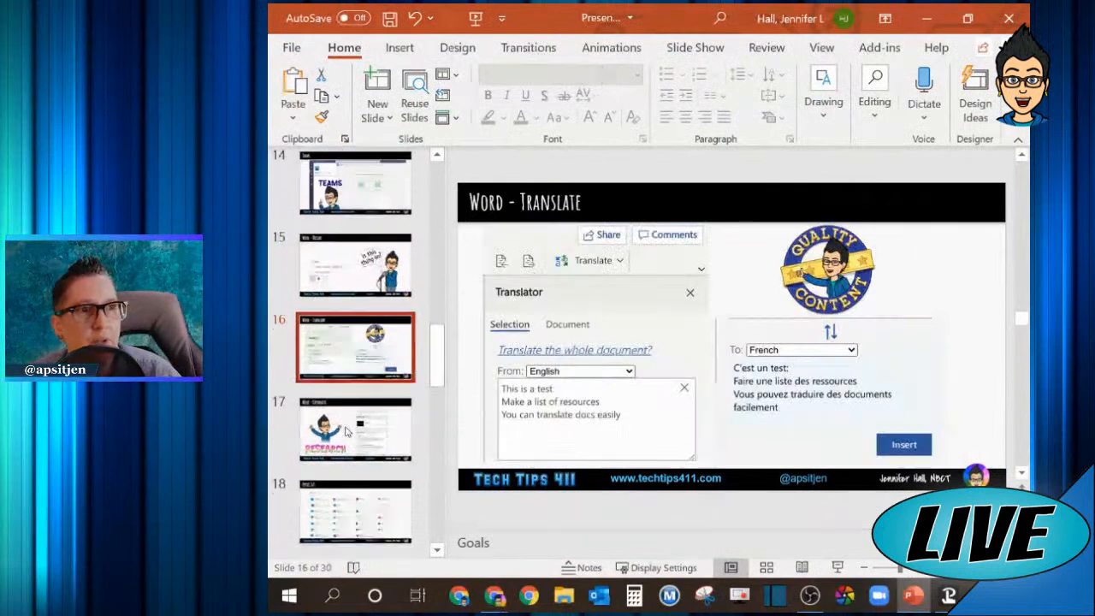
Show the "Word - References" slide, switch to Word for the web, and create a blank document containing the text "Space X".
{"action": "left_click", "coordinate": [354, 425]}
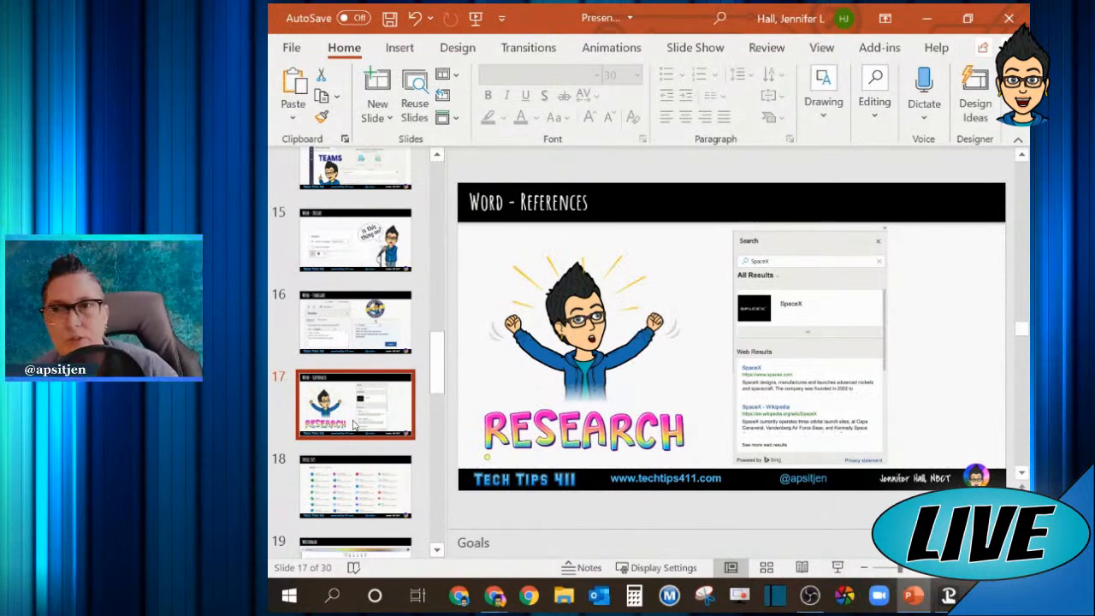
{"action": "left_click", "coordinate": [930, 21]}
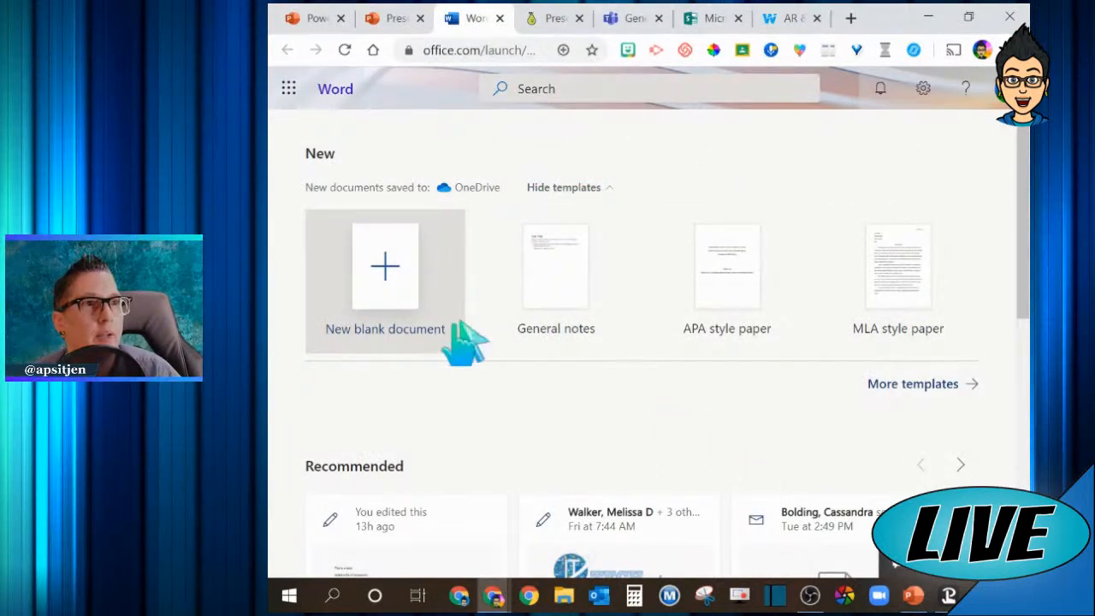
{"action": "left_click", "coordinate": [399, 295]}
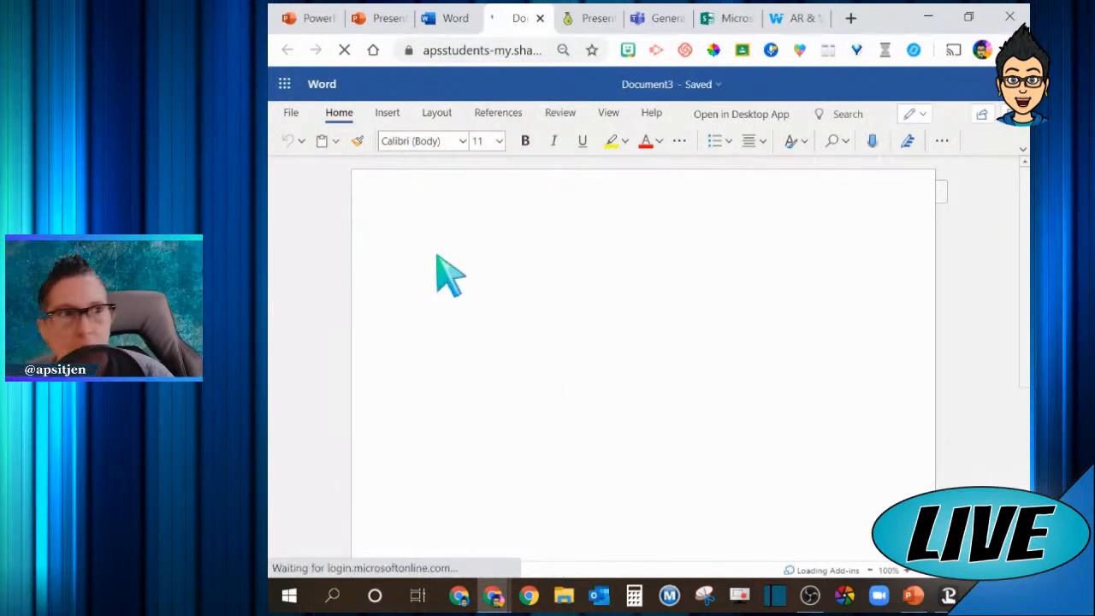
{"action": "type", "text": "Sa"}
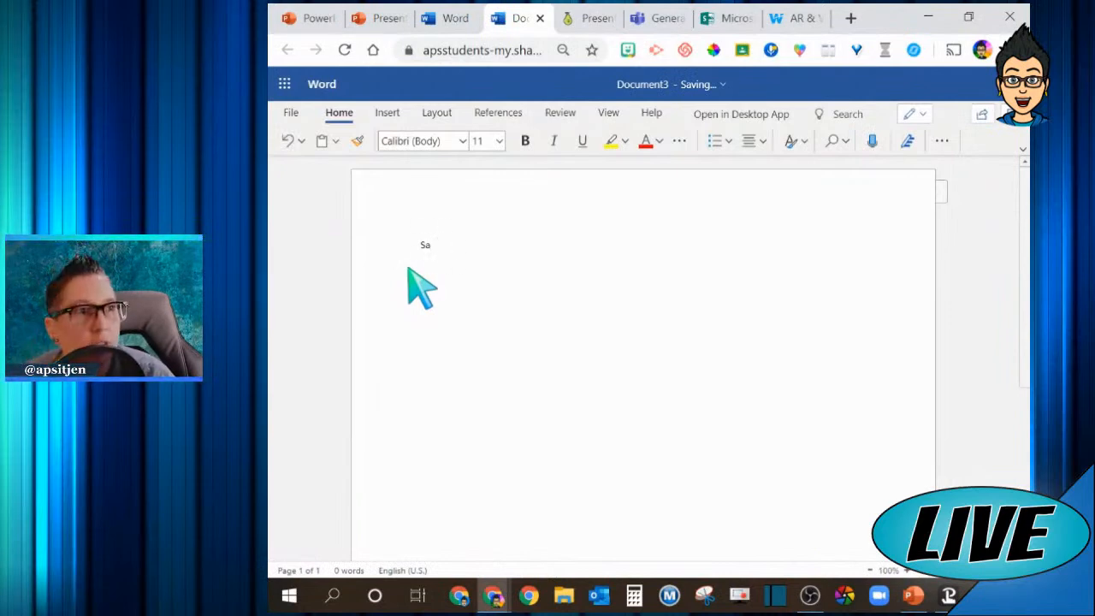
{"action": "type", "text": "ppace X"}
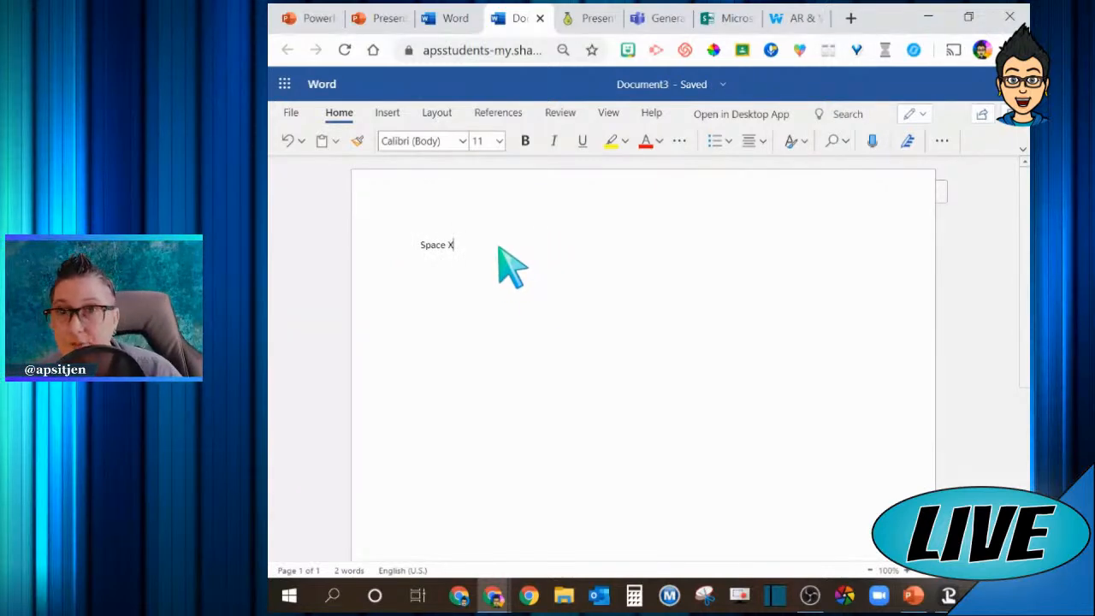
Run Smart Lookup on the text "Space X" and look through the web results down to the pictures.
{"action": "left_click_drag", "start_coordinate": [456, 247], "coordinate": [420, 245]}
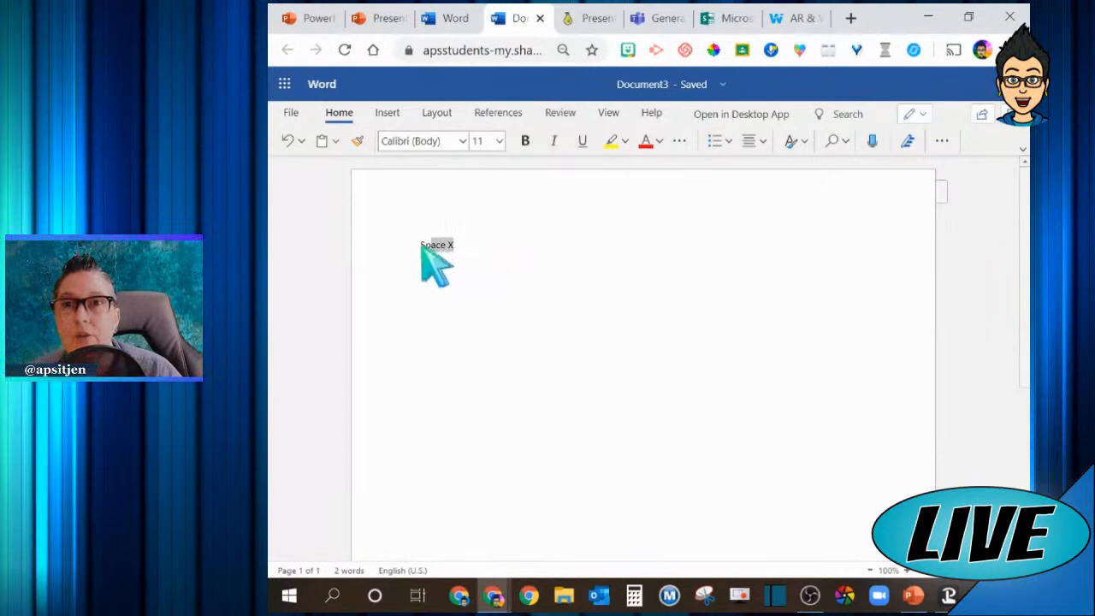
{"action": "left_click", "coordinate": [512, 116]}
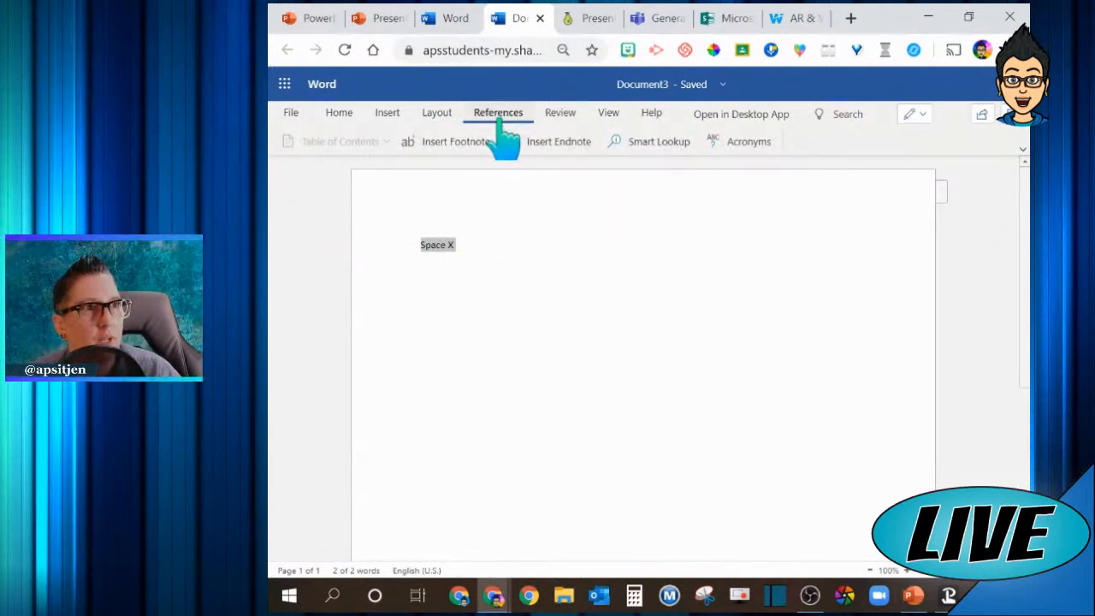
{"action": "left_click", "coordinate": [636, 146]}
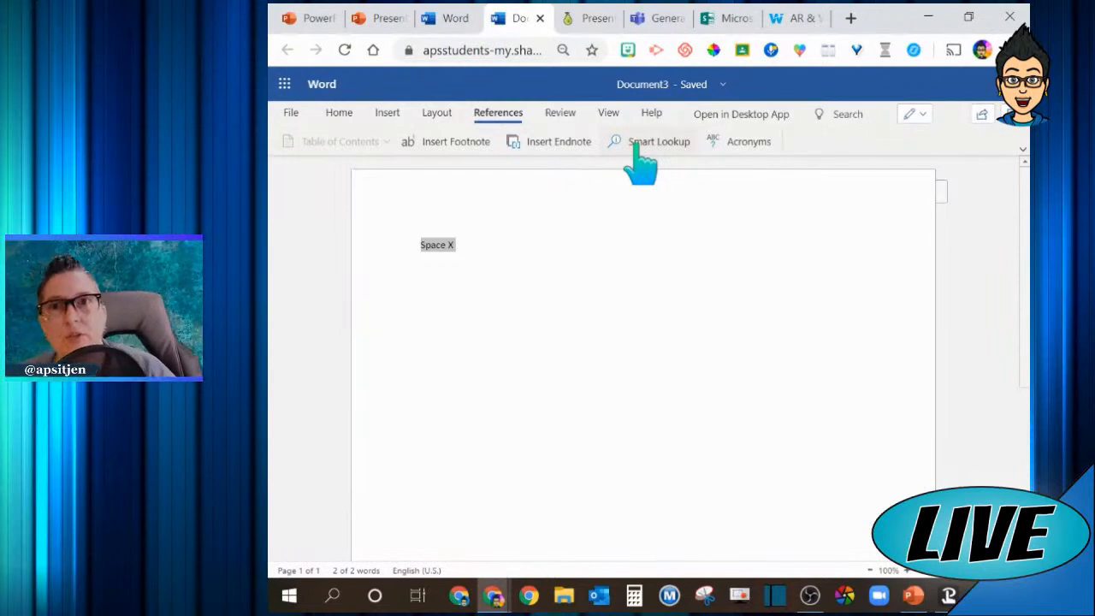
{"action": "left_click", "coordinate": [656, 143]}
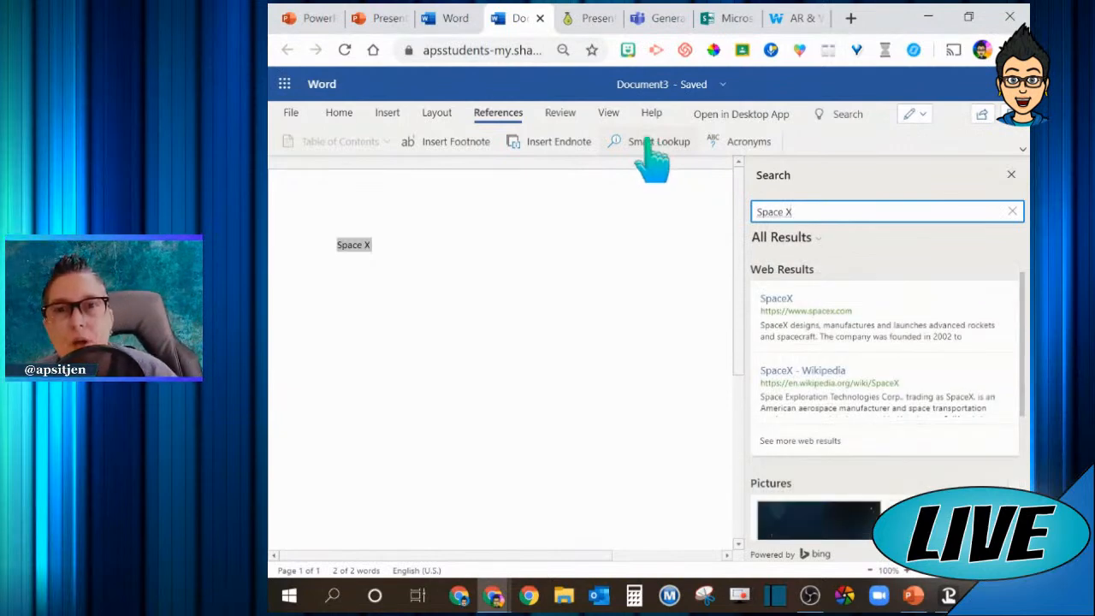
{"action": "scroll", "coordinate": [882, 338], "scroll_direction": "down", "scroll_amount": 3}
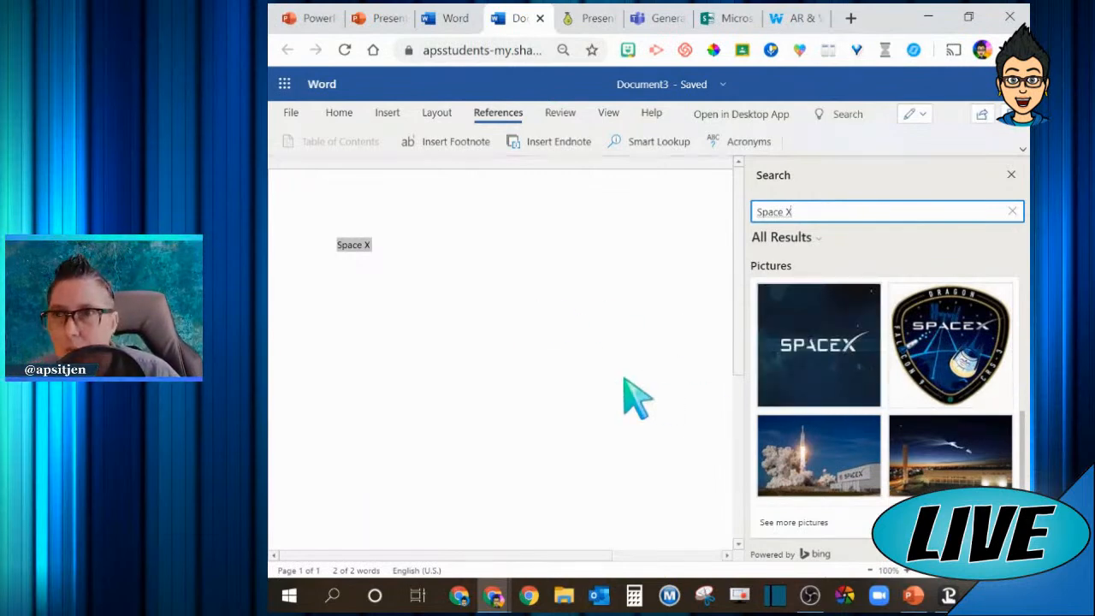
Close the Teams, Pear Deck, Wakelet and Word start page tabs in the browser, keeping Document3 and Sway open.
{"action": "left_click", "coordinate": [670, 18]}
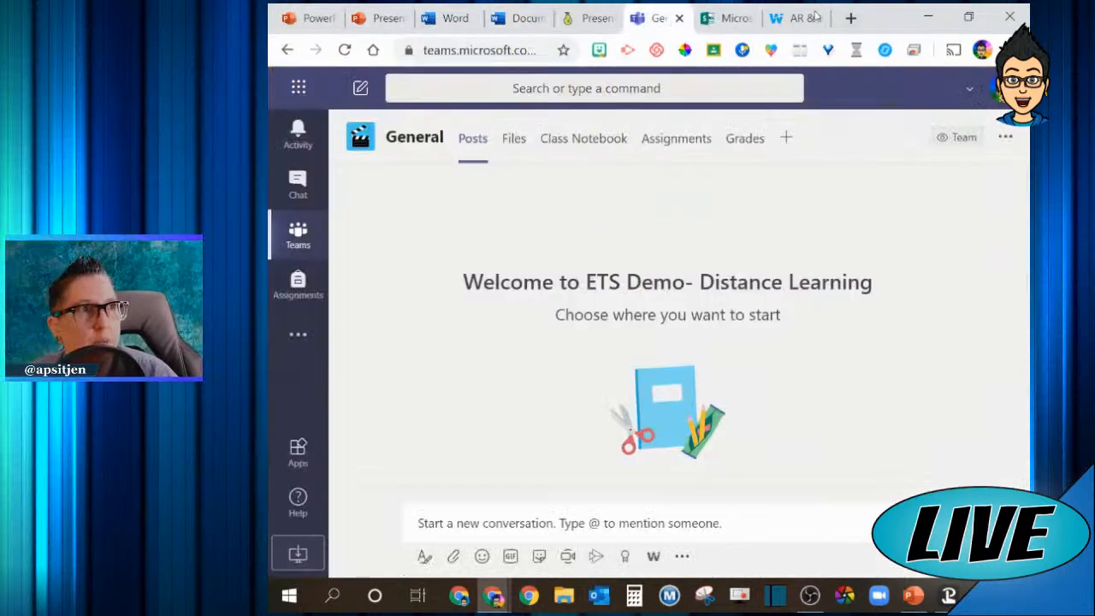
{"action": "left_click", "coordinate": [680, 17]}
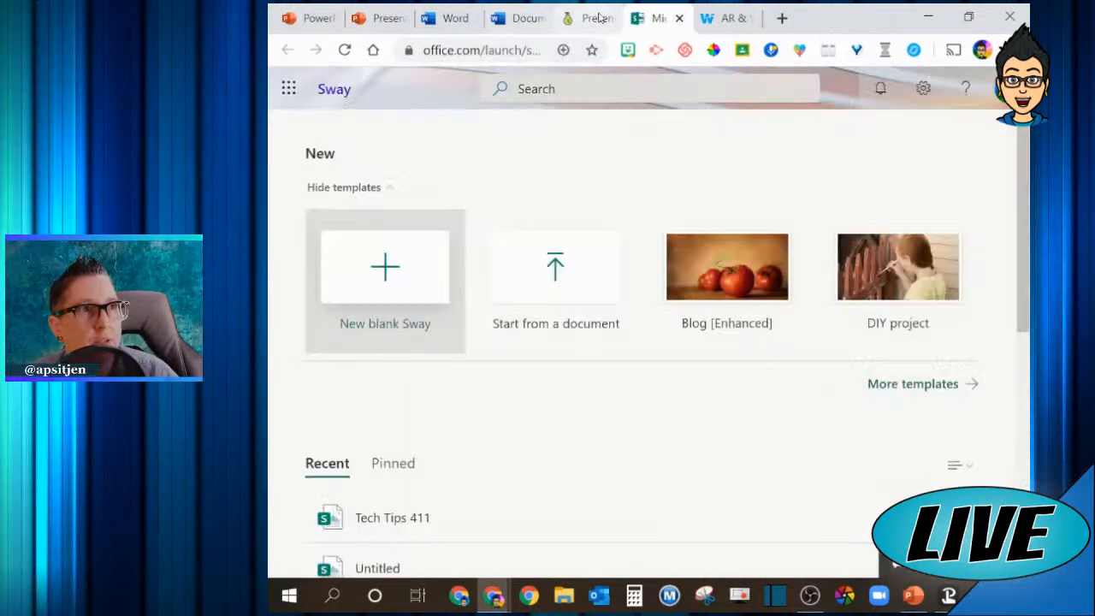
{"action": "left_click", "coordinate": [614, 20]}
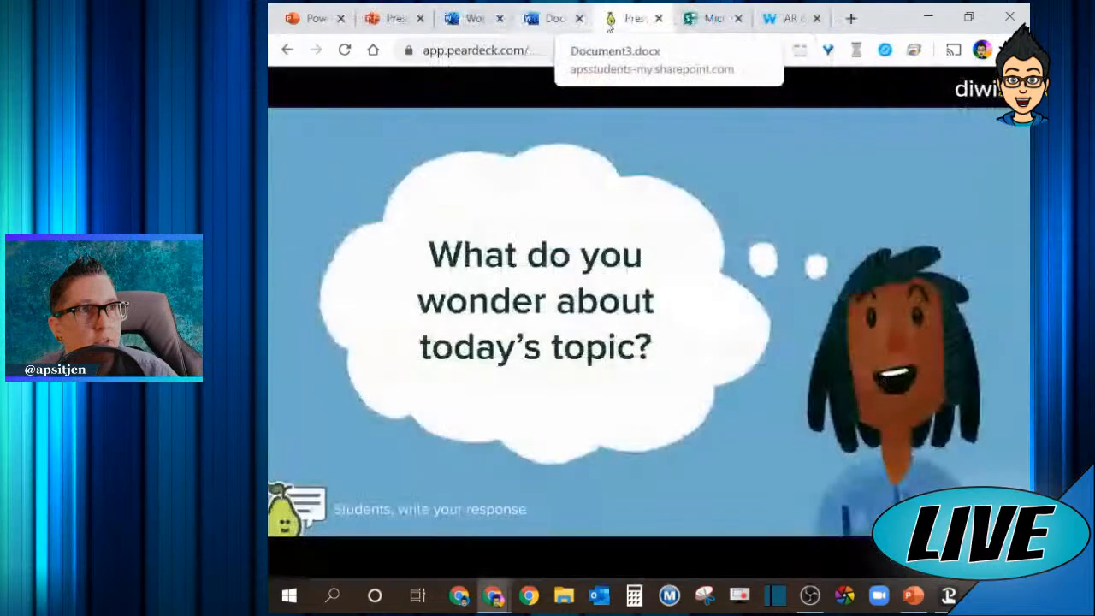
{"action": "left_click", "coordinate": [655, 19]}
{"action": "left_click", "coordinate": [739, 18]}
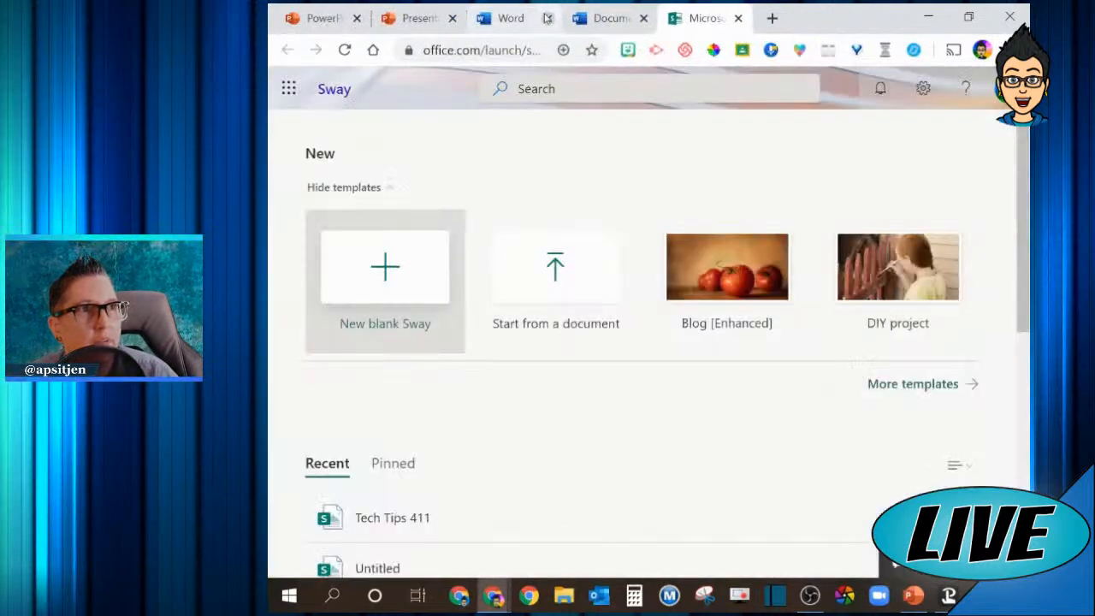
{"action": "left_click", "coordinate": [547, 18]}
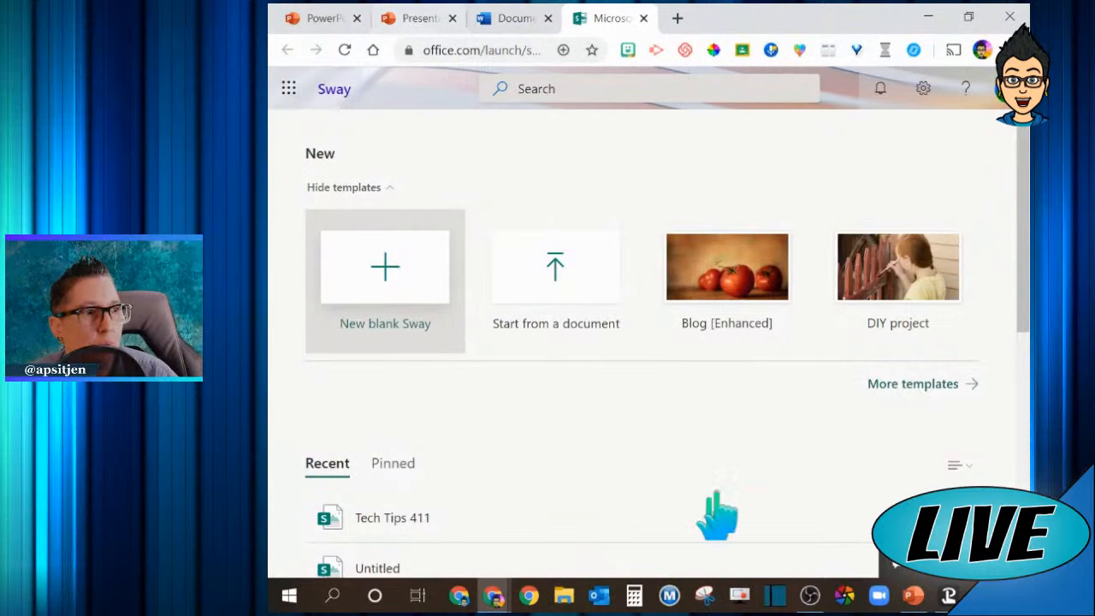
Switch to the PowerPoint presentation and show the "Whiteboard" slide.
{"action": "left_click", "coordinate": [914, 596]}
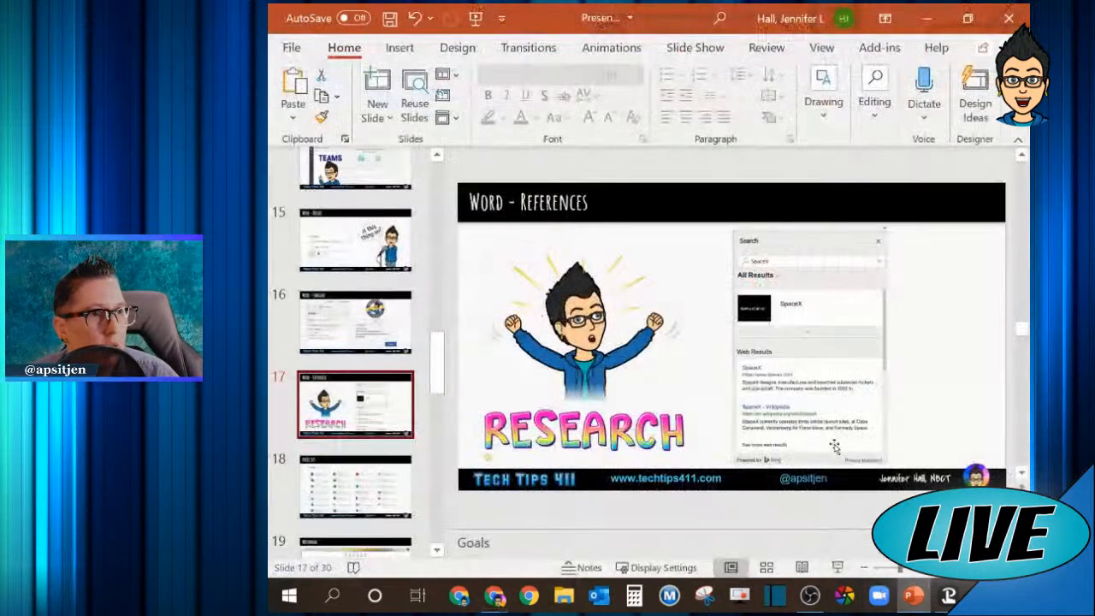
{"action": "scroll", "coordinate": [393, 495], "scroll_direction": "down", "scroll_amount": 3}
{"action": "left_click", "coordinate": [345, 435]}
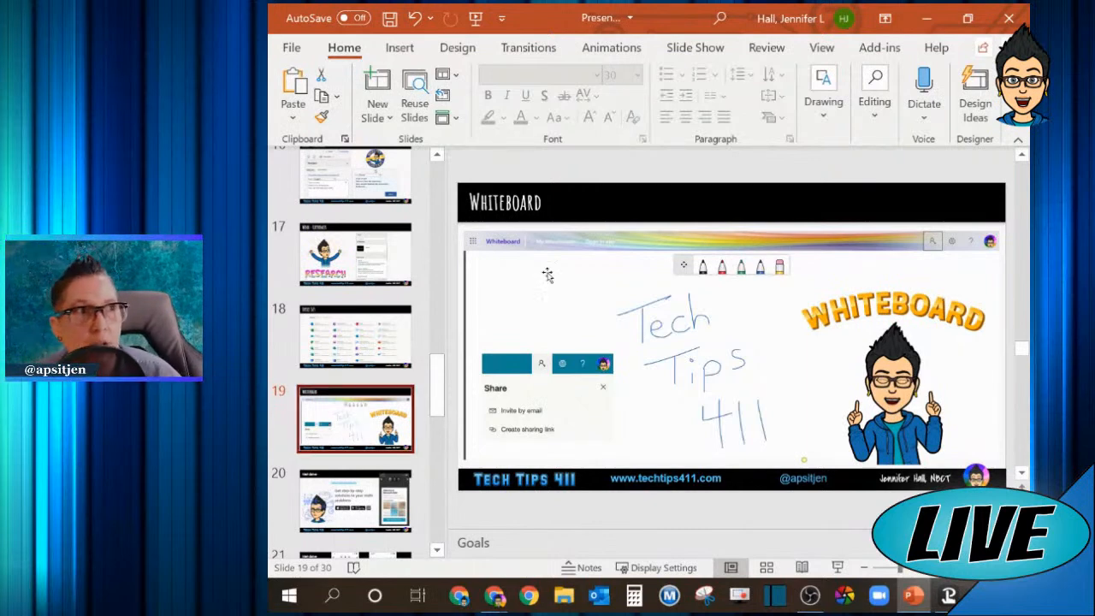
Switch to the browser, launch Whiteboard from the full Office 365 app list, and open the existing "Tech Tips 411" whiteboard.
{"action": "left_click", "coordinate": [935, 19]}
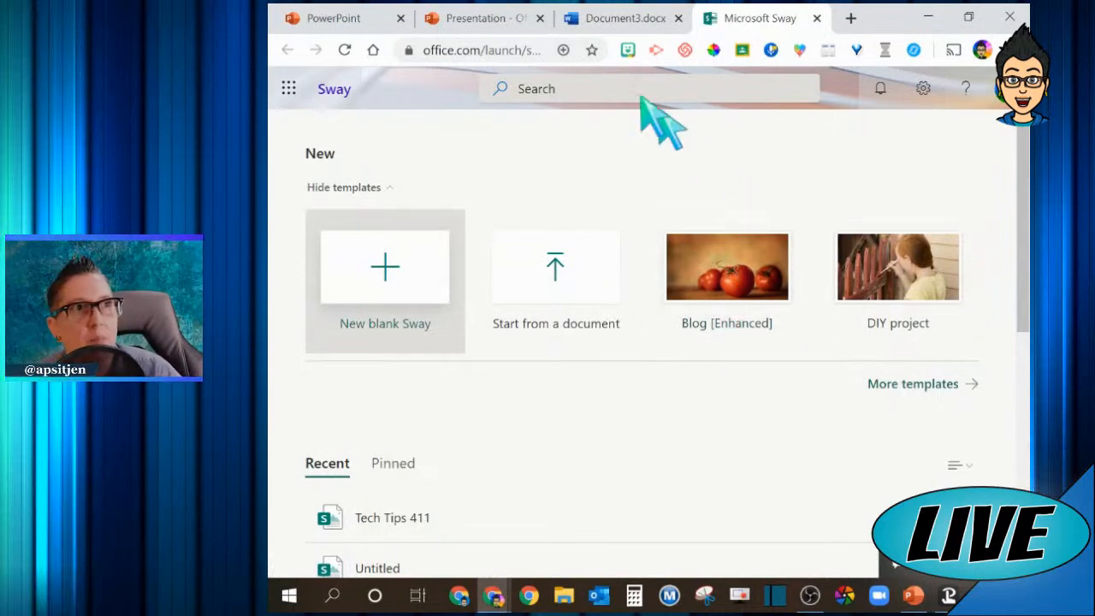
{"action": "left_click", "coordinate": [289, 88]}
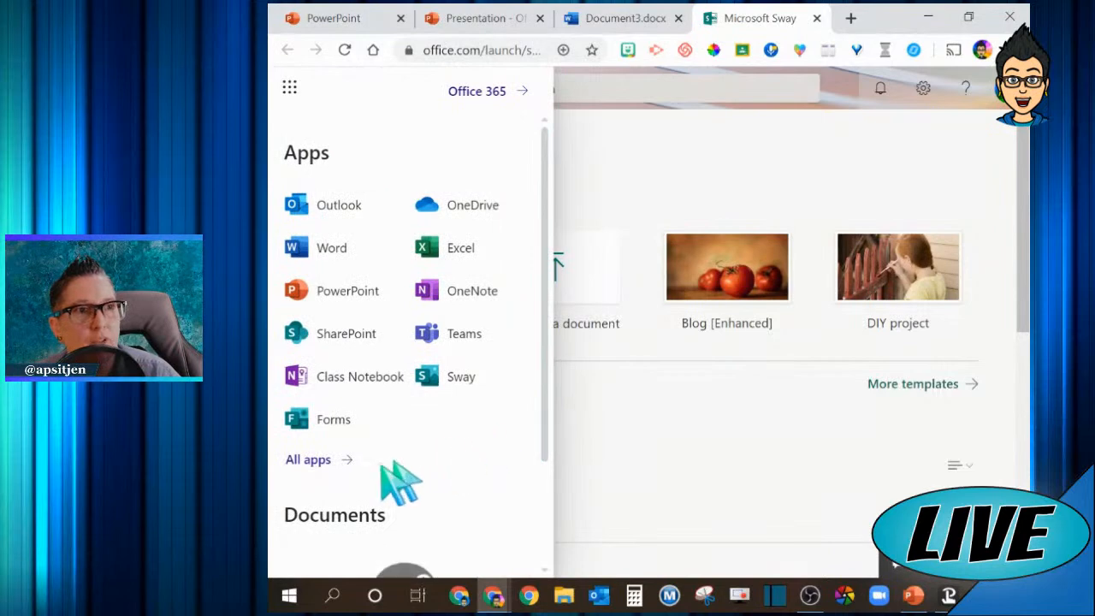
{"action": "left_click", "coordinate": [312, 467]}
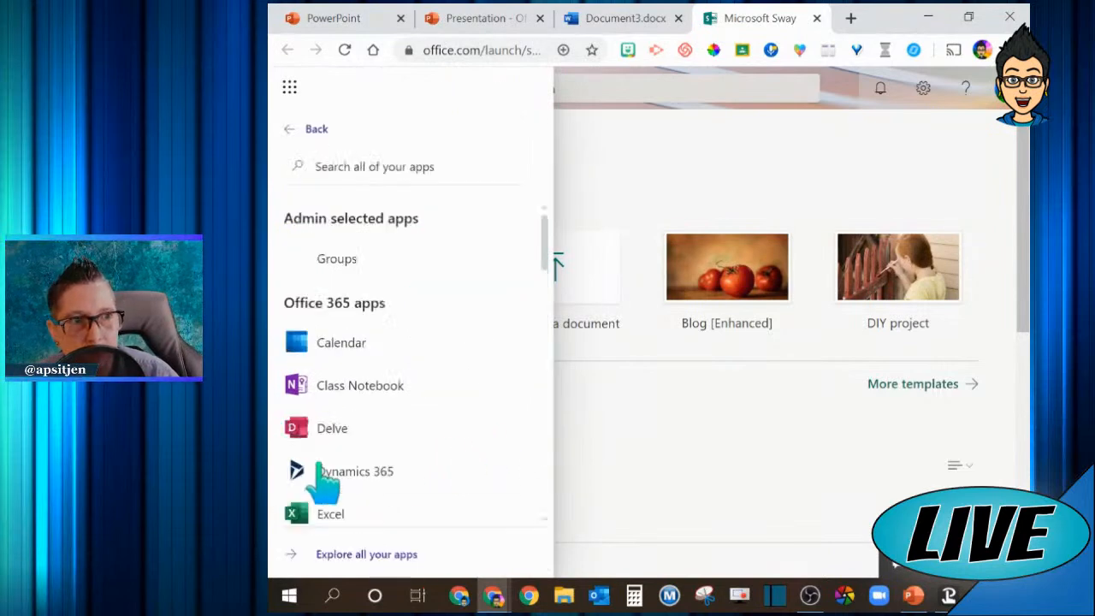
{"action": "scroll", "coordinate": [342, 465], "scroll_direction": "down", "scroll_amount": 4}
{"action": "scroll", "coordinate": [396, 433], "scroll_direction": "down", "scroll_amount": 8}
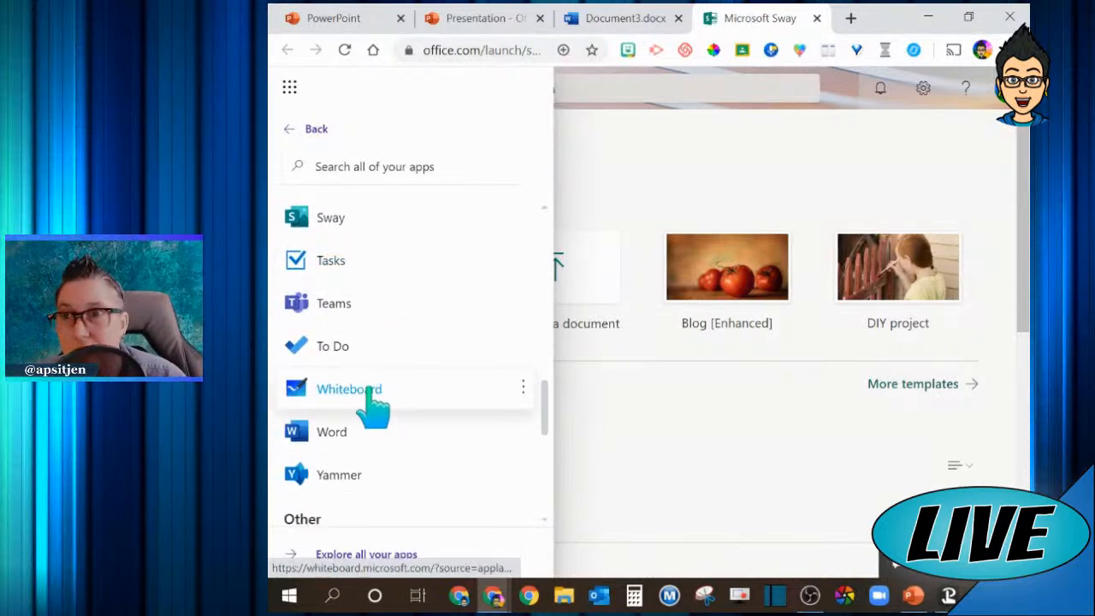
{"action": "left_click", "coordinate": [372, 389]}
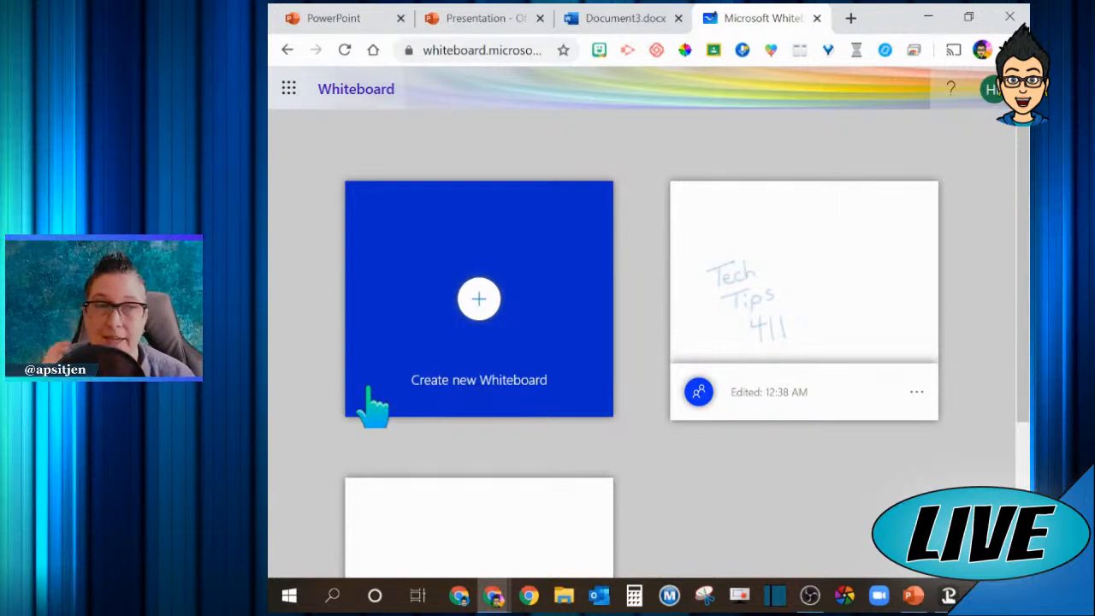
{"action": "left_click", "coordinate": [779, 332]}
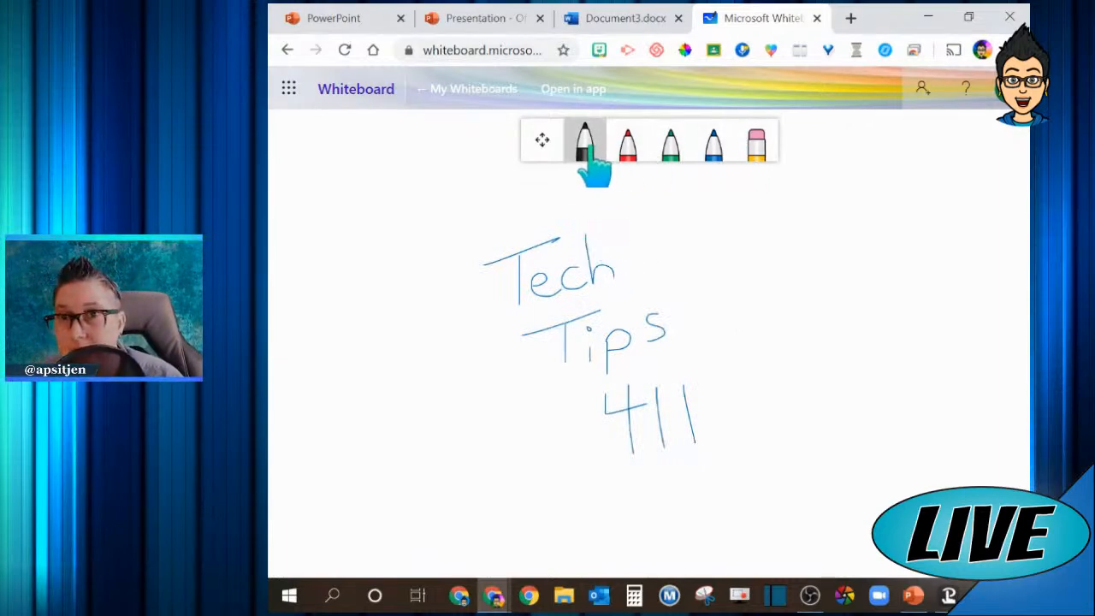
Draw a red and a green freehand zigzag line beside the "Tech Tips 411" writing and display the whiteboard's sharing options.
{"action": "left_click", "coordinate": [627, 147]}
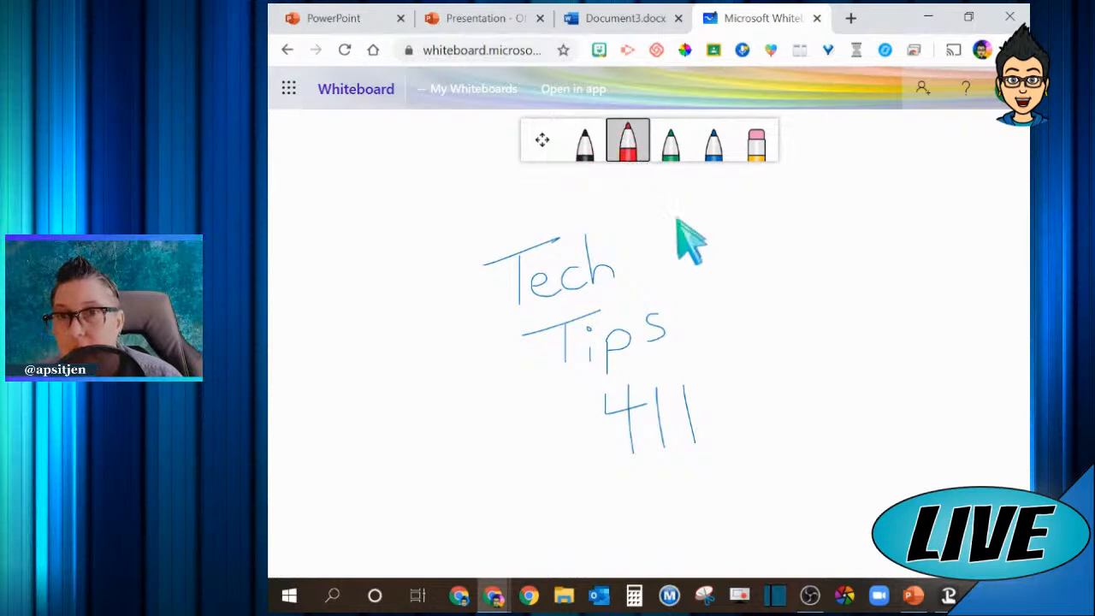
{"action": "mouse_move", "coordinate": [699, 227]}
{"action": "left_mouse_down"}
{"action": "mouse_move", "coordinate": [810, 264]}
{"action": "mouse_move", "coordinate": [843, 304]}
{"action": "left_mouse_up"}
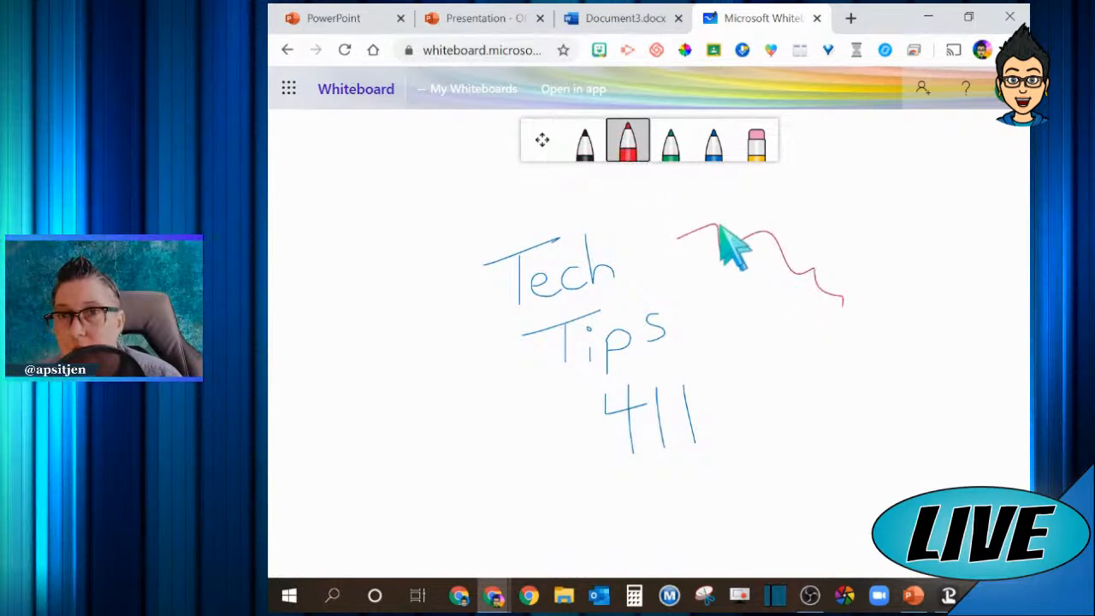
{"action": "left_click", "coordinate": [671, 146]}
{"action": "mouse_move", "coordinate": [821, 210]}
{"action": "left_mouse_down"}
{"action": "mouse_move", "coordinate": [882, 225]}
{"action": "mouse_move", "coordinate": [899, 289]}
{"action": "left_mouse_up"}
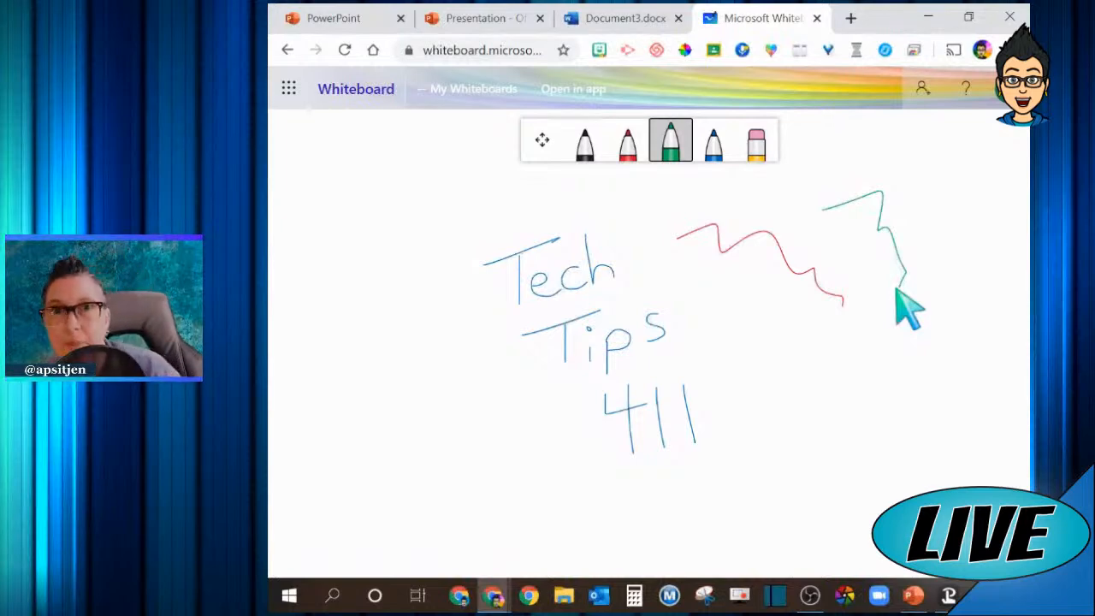
{"action": "left_click", "coordinate": [922, 89]}
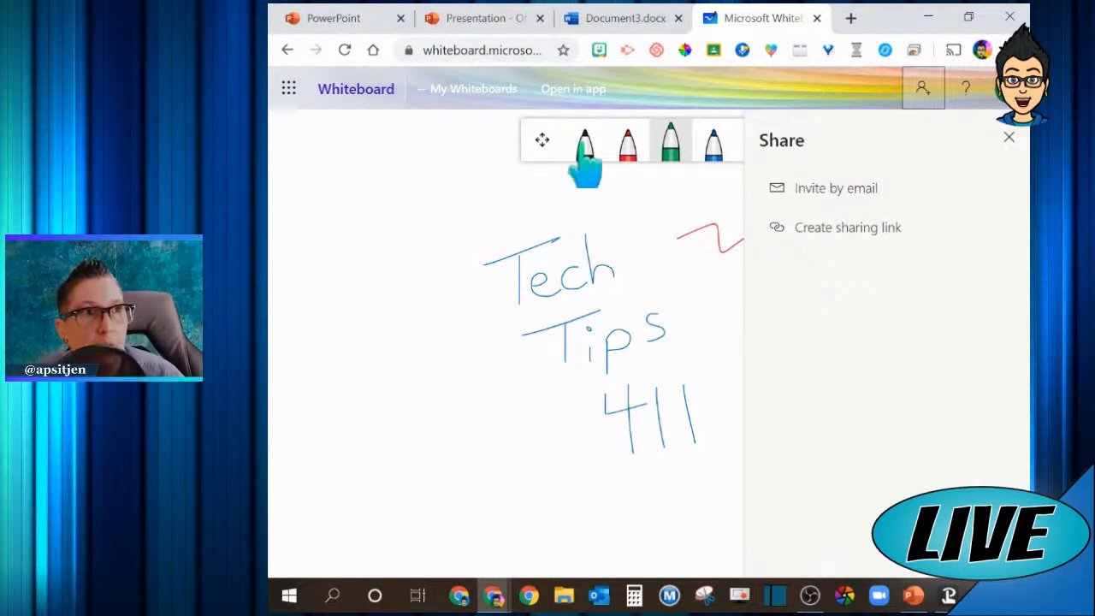
Switch to the PowerPoint presentation, select the "Math Solver" slide, and start the slide show from it.
{"action": "left_click", "coordinate": [914, 596]}
{"action": "scroll", "coordinate": [363, 398], "scroll_direction": "down", "scroll_amount": 3}
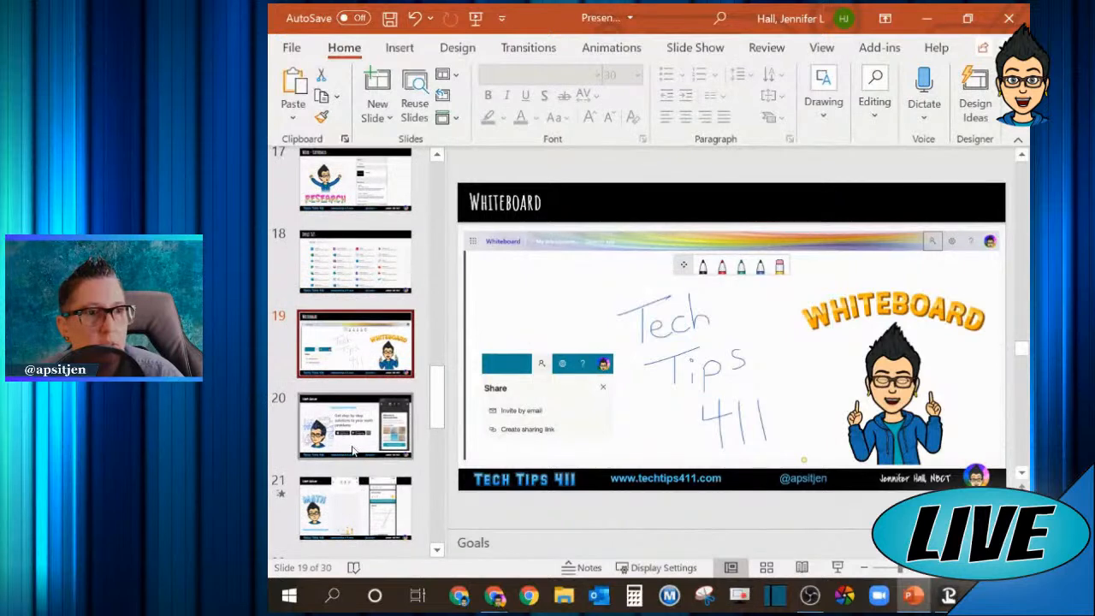
{"action": "left_click", "coordinate": [363, 399]}
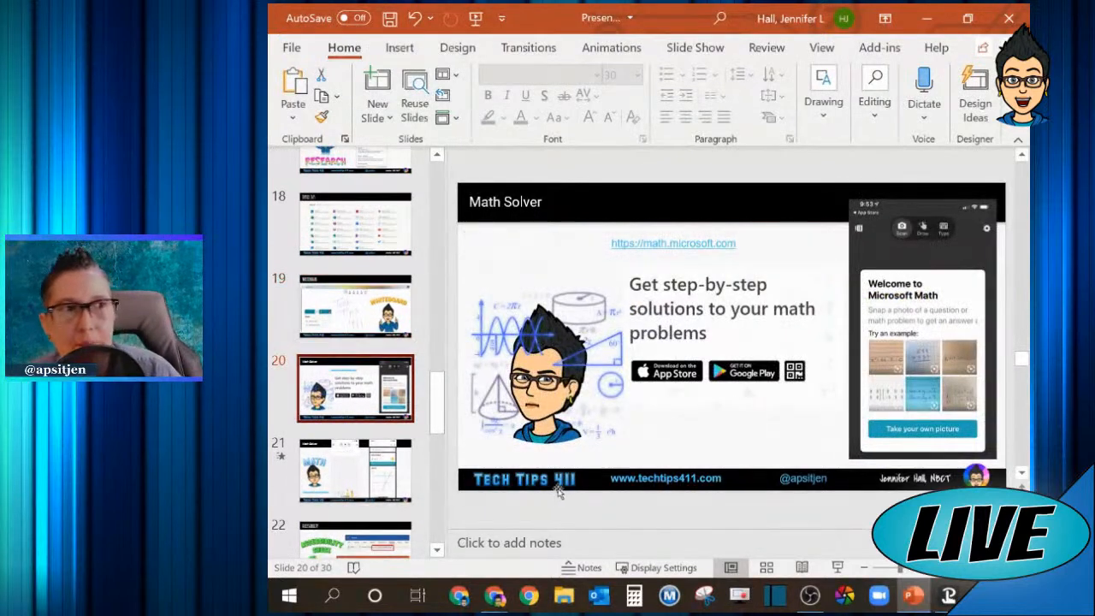
{"action": "left_click", "coordinate": [839, 569]}
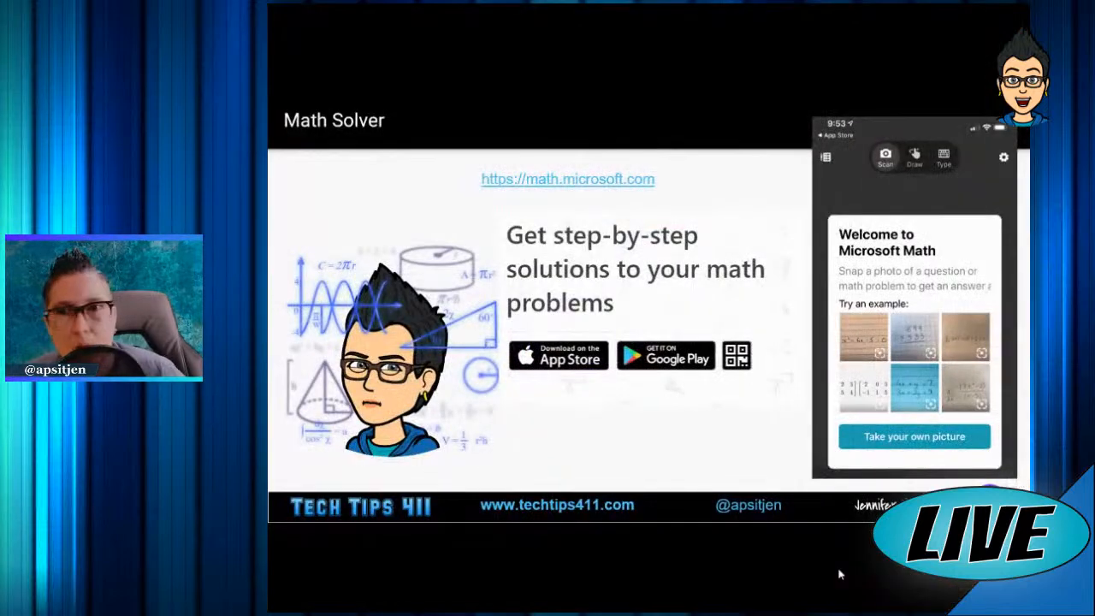